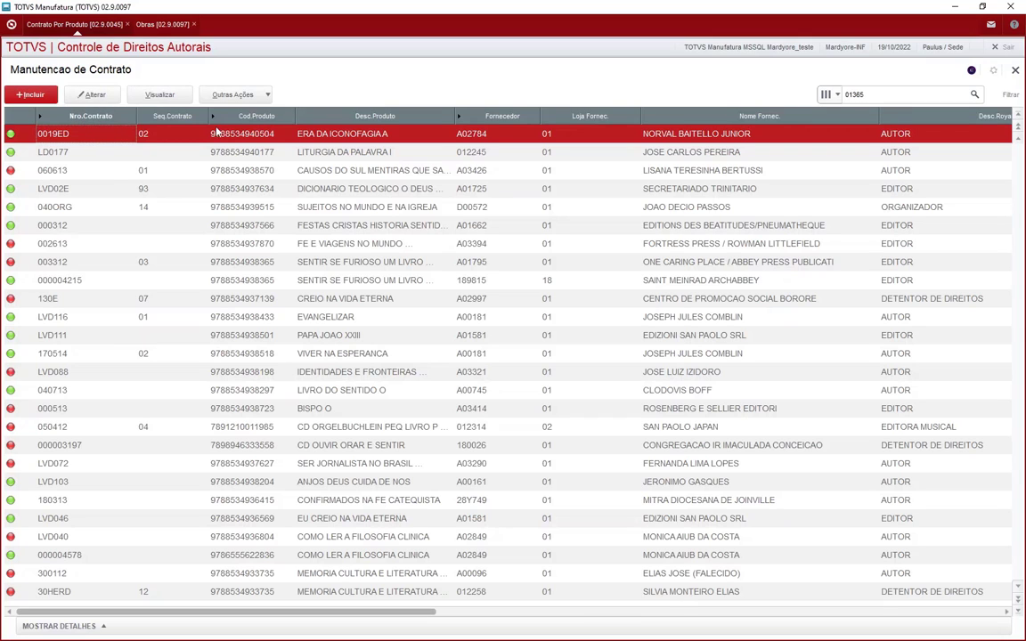
Check the Obra+Edicao and Contrato EDT columns, close the open record of work 01365, and select work 06573 in the works list.
click(526, 615)
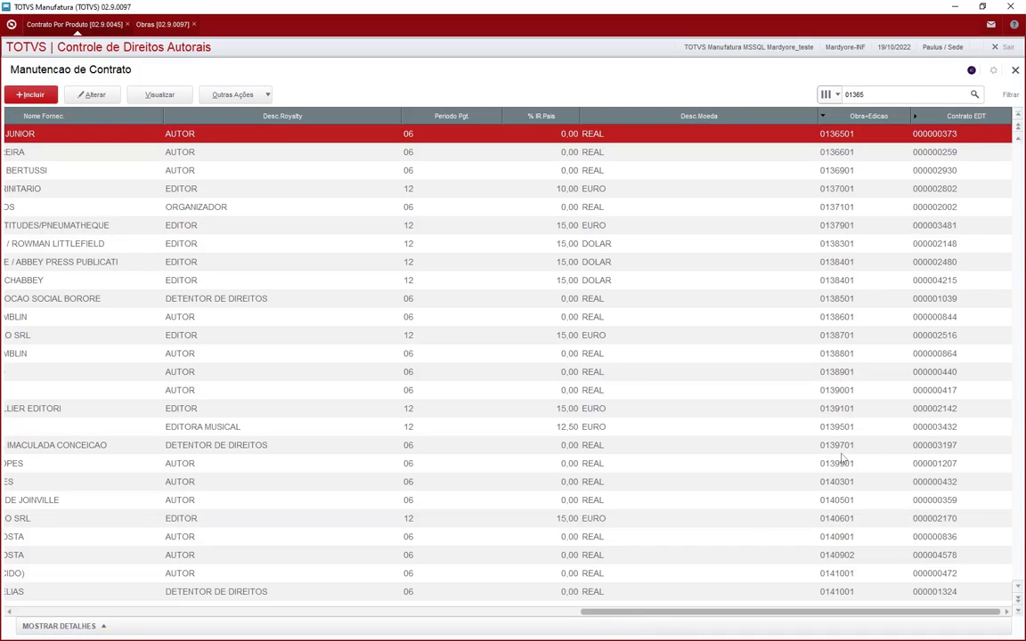
click(445, 611)
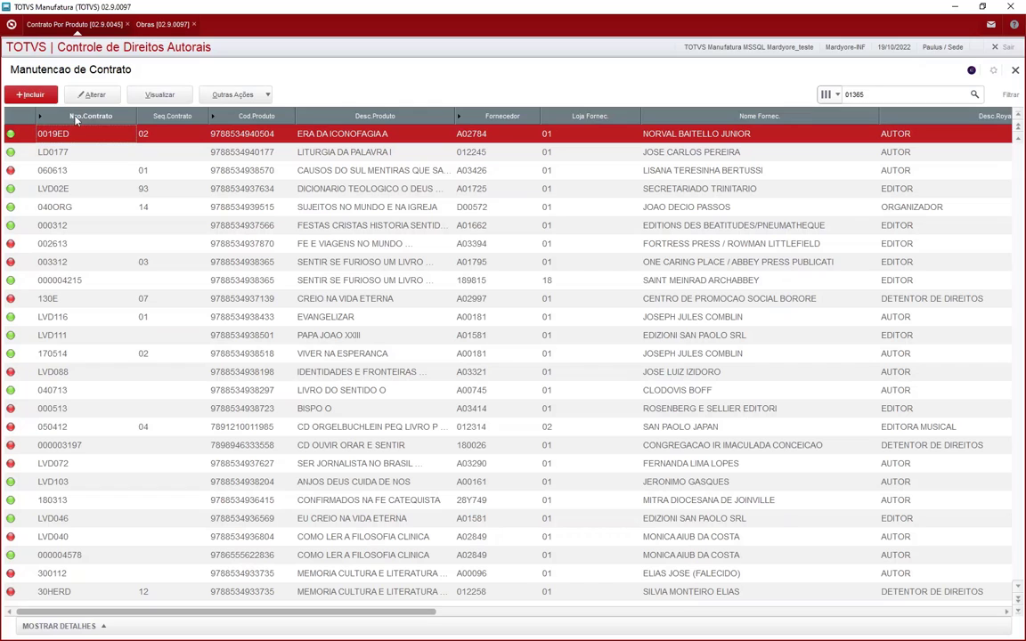
click(160, 24)
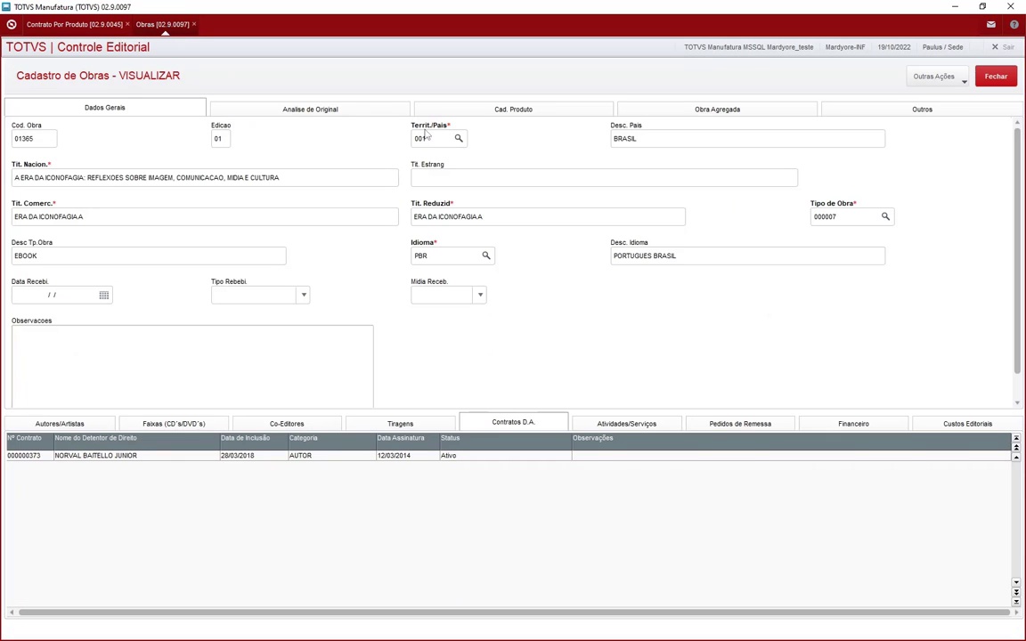
click(996, 78)
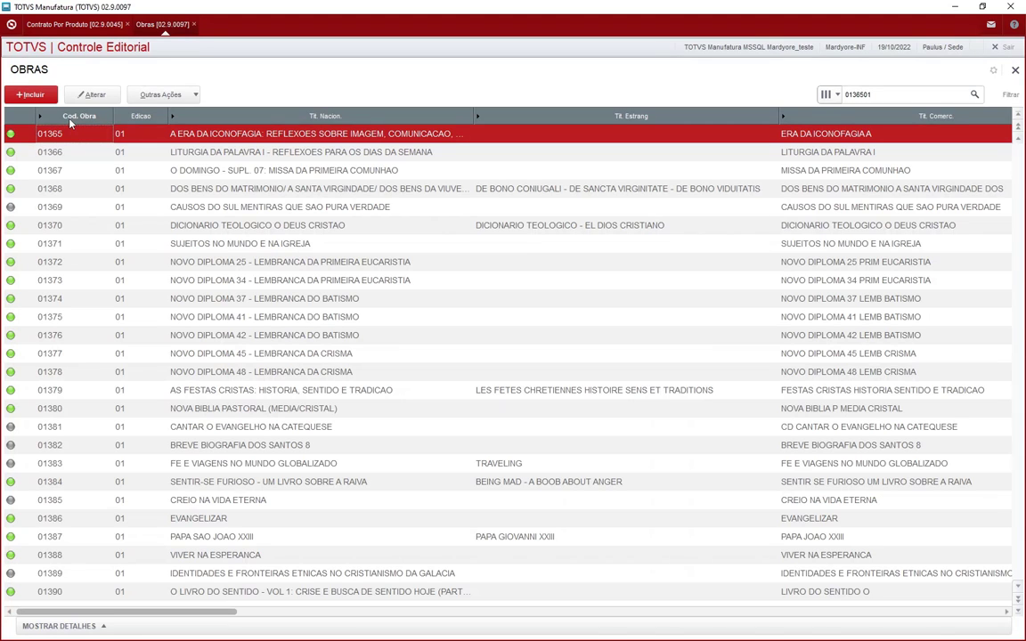
click(1020, 611)
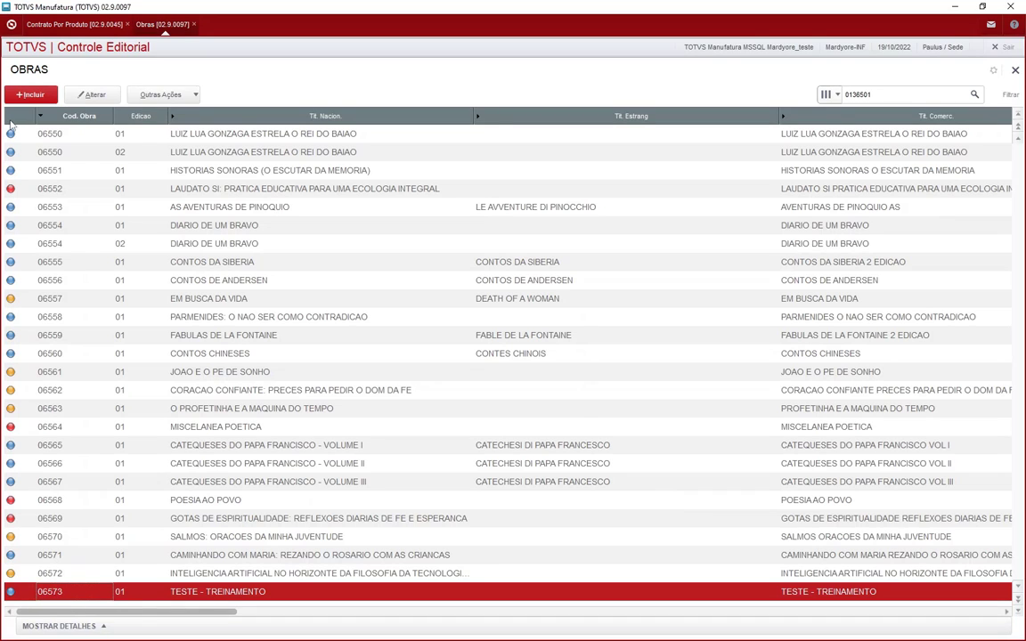
Search the contracts per product by Obra+Edicao for work 06573 and review all columns of its record.
click(81, 26)
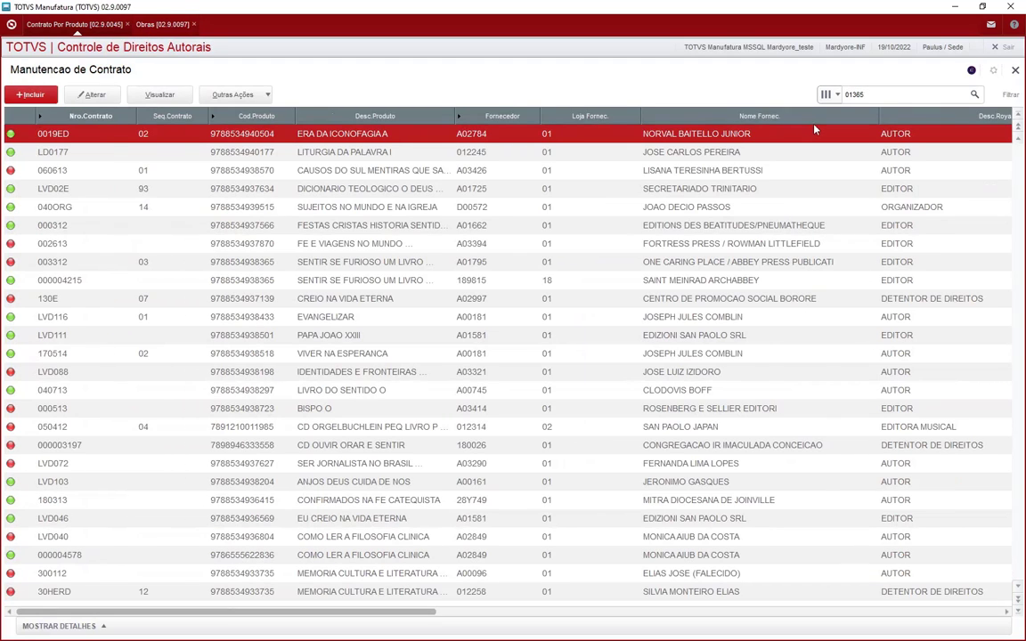
click(542, 613)
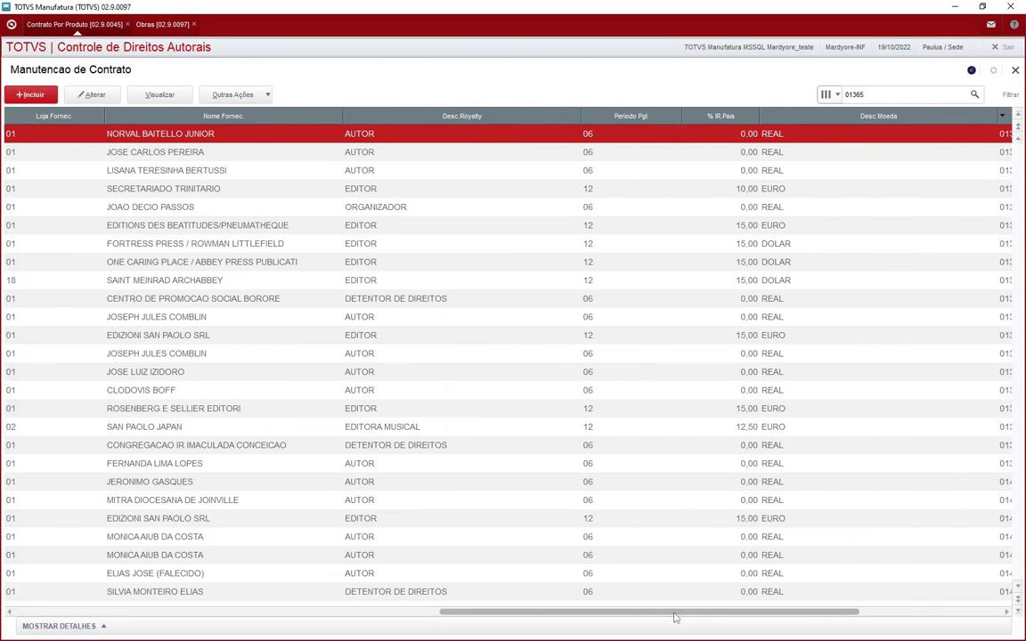
click(789, 612)
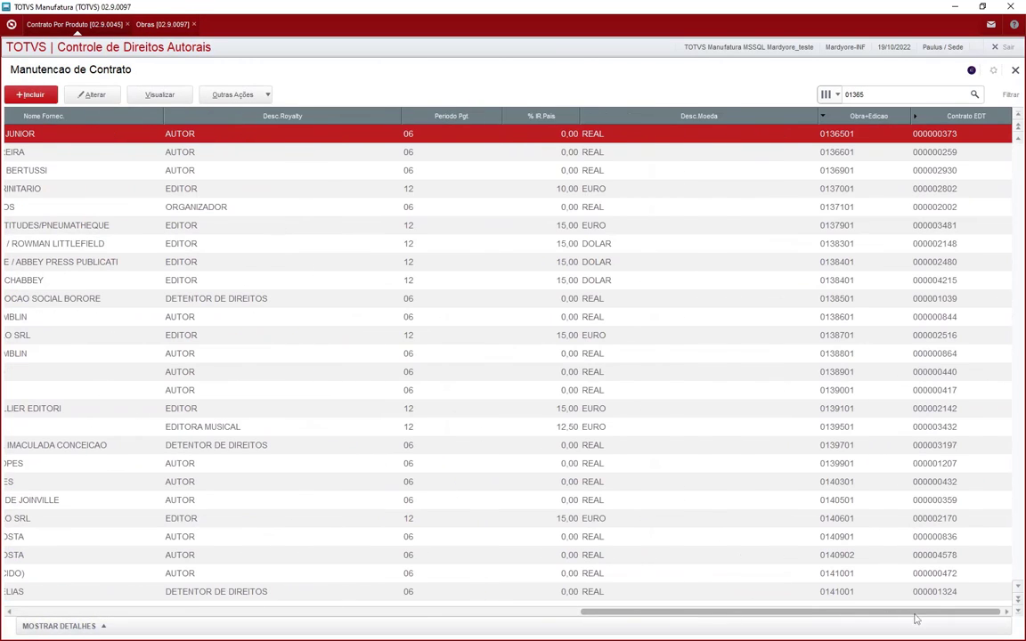
double_click(880, 97)
text(06573)
click(975, 97)
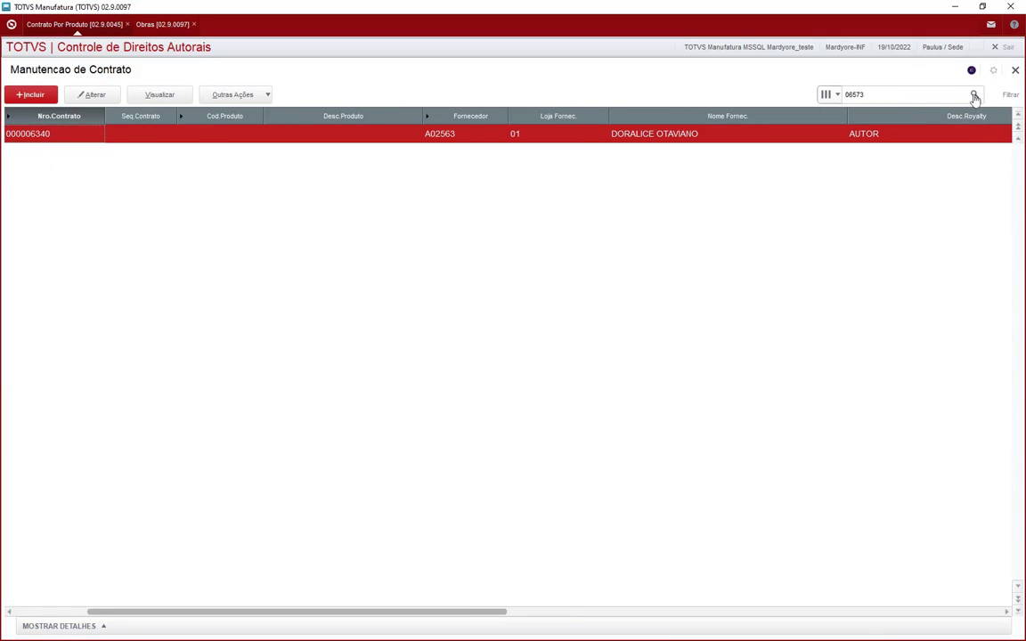
drag(279, 615, 875, 591)
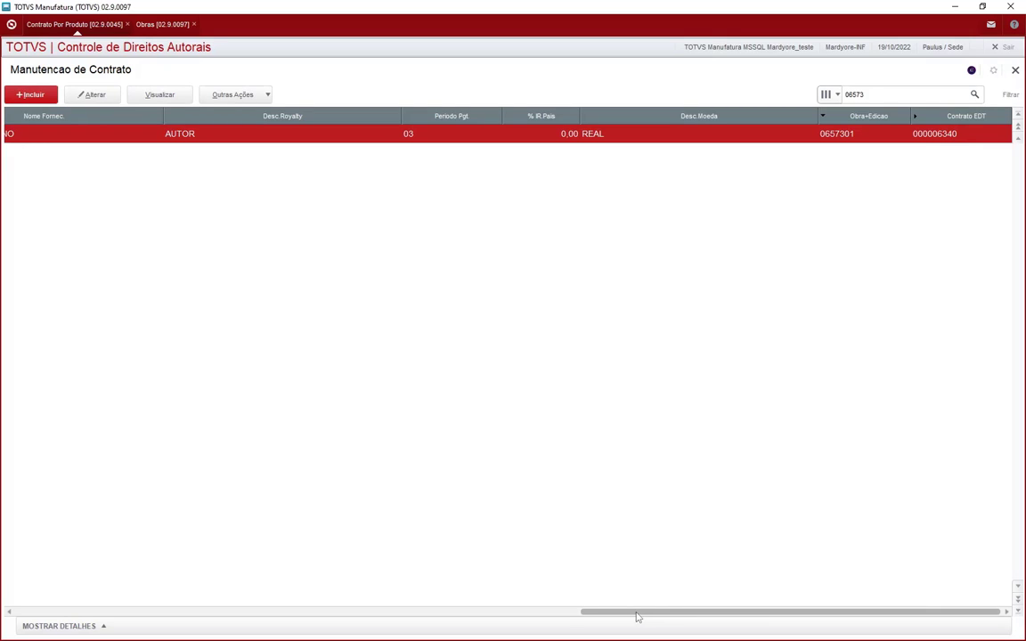
drag(638, 616, 57, 602)
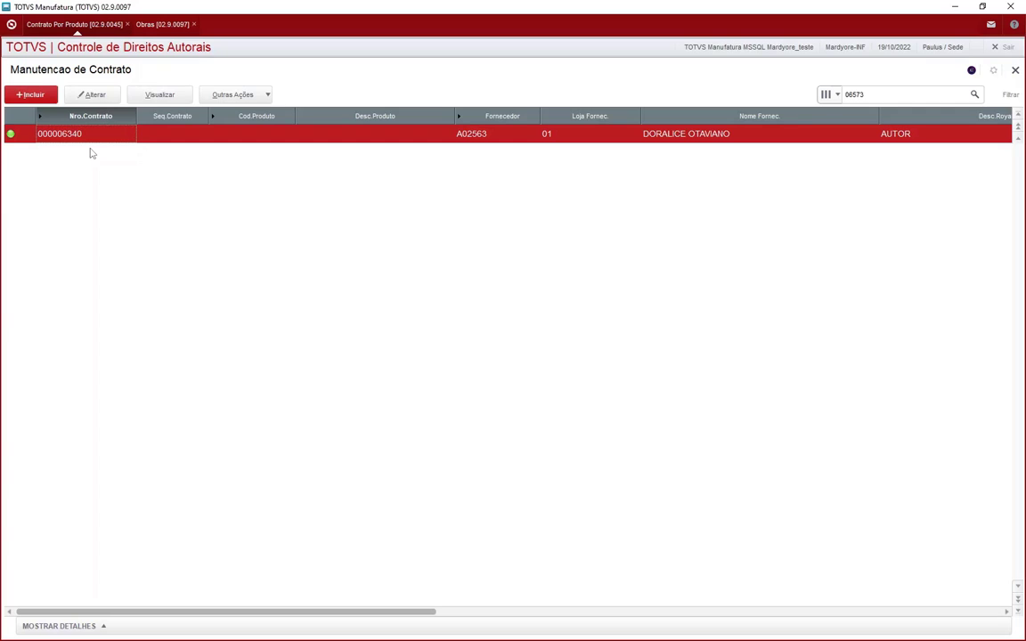
Order the contracts per product by Nro.Contrato and examine the rows with blank Obra+Edicao and Contrato EDT, including their status markers.
click(71, 121)
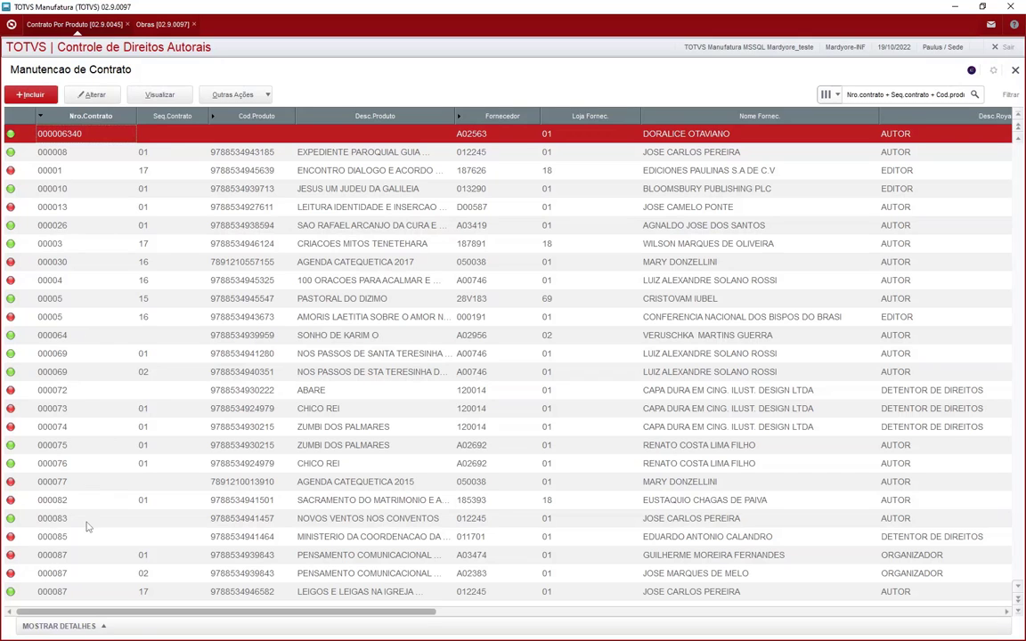
click(528, 612)
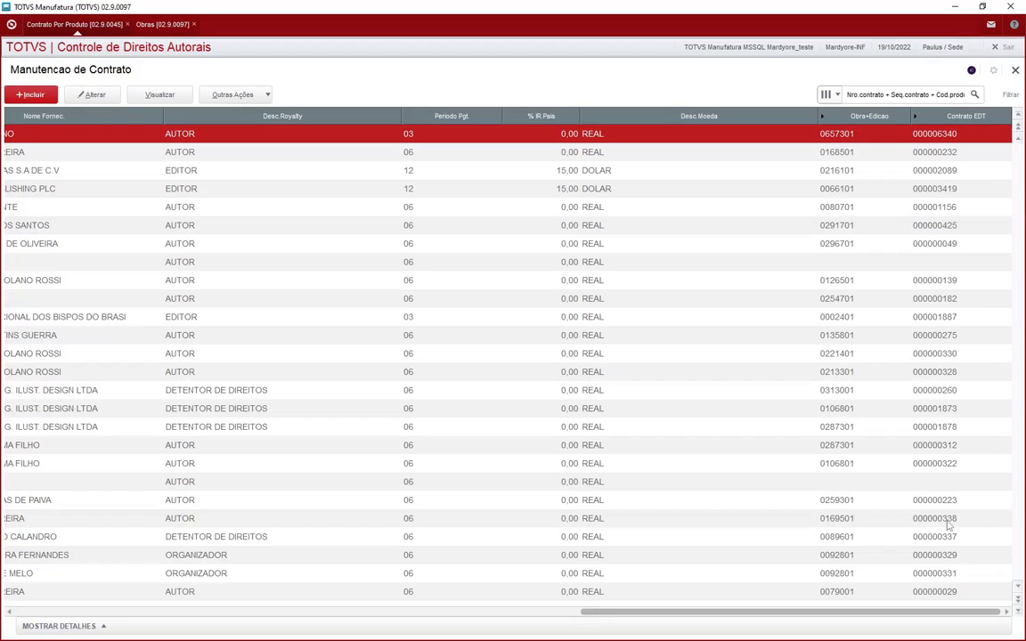
click(878, 482)
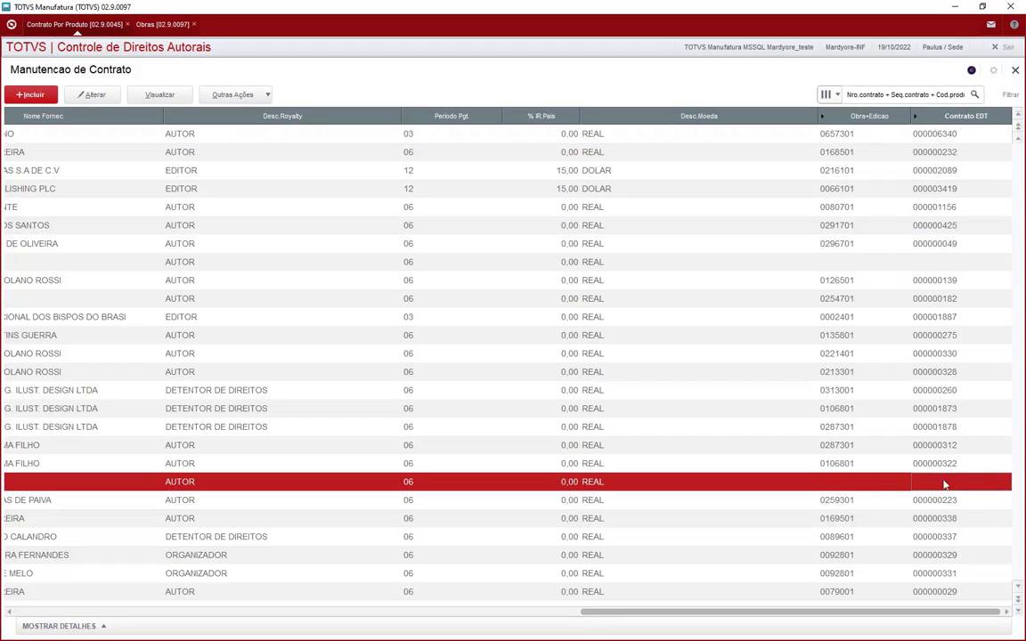
click(860, 262)
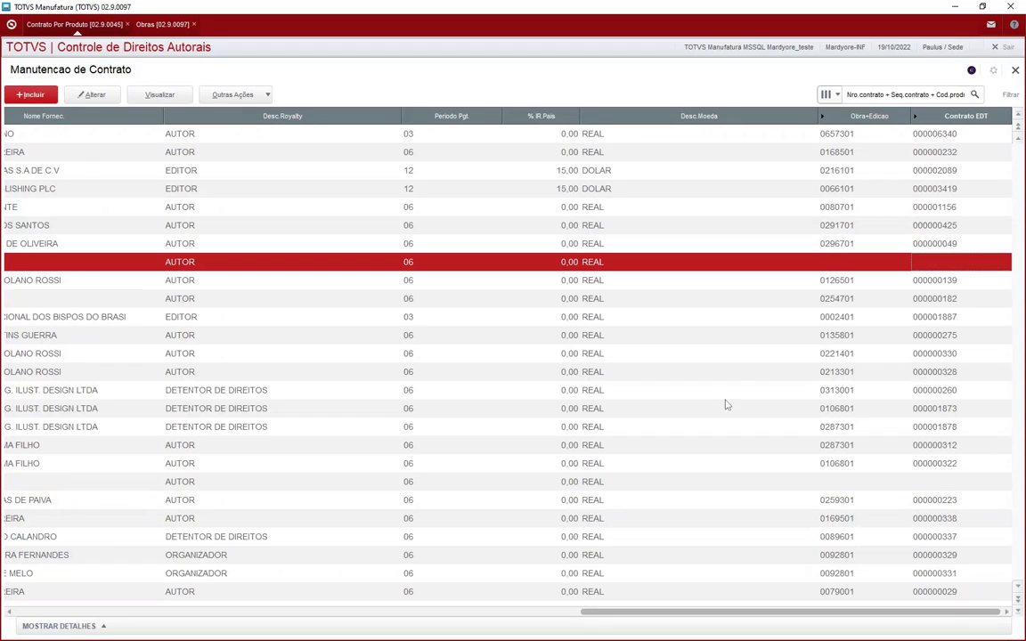
click(824, 483)
click(899, 263)
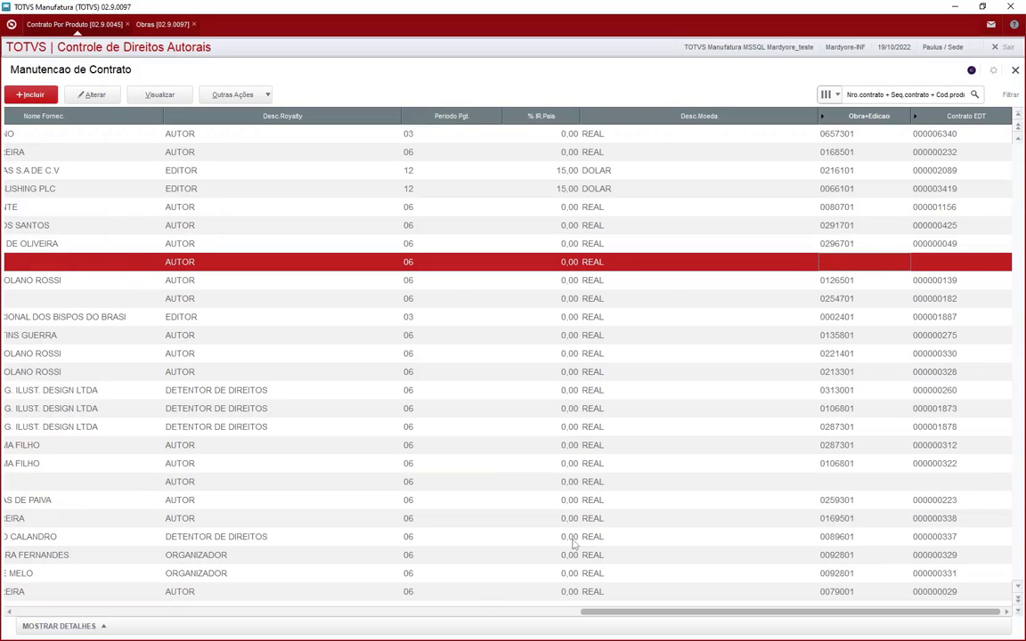
click(346, 609)
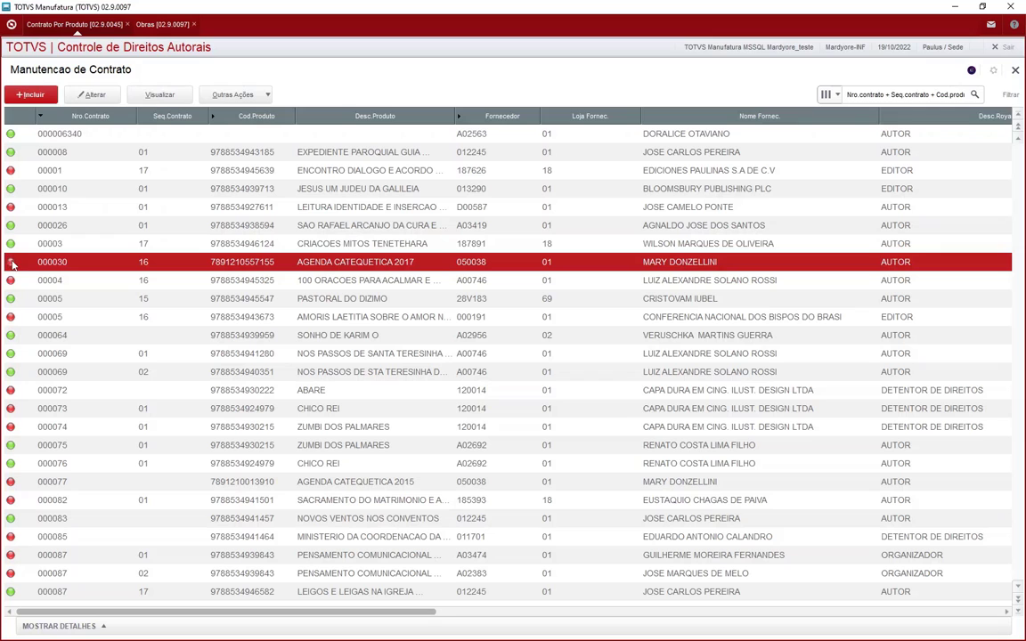
click(600, 611)
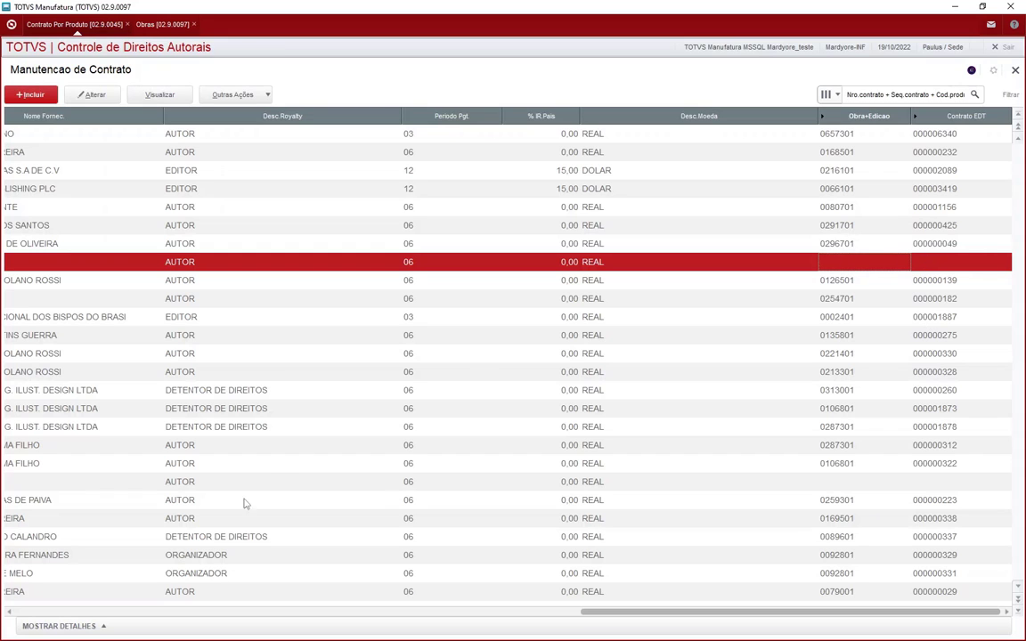
click(35, 613)
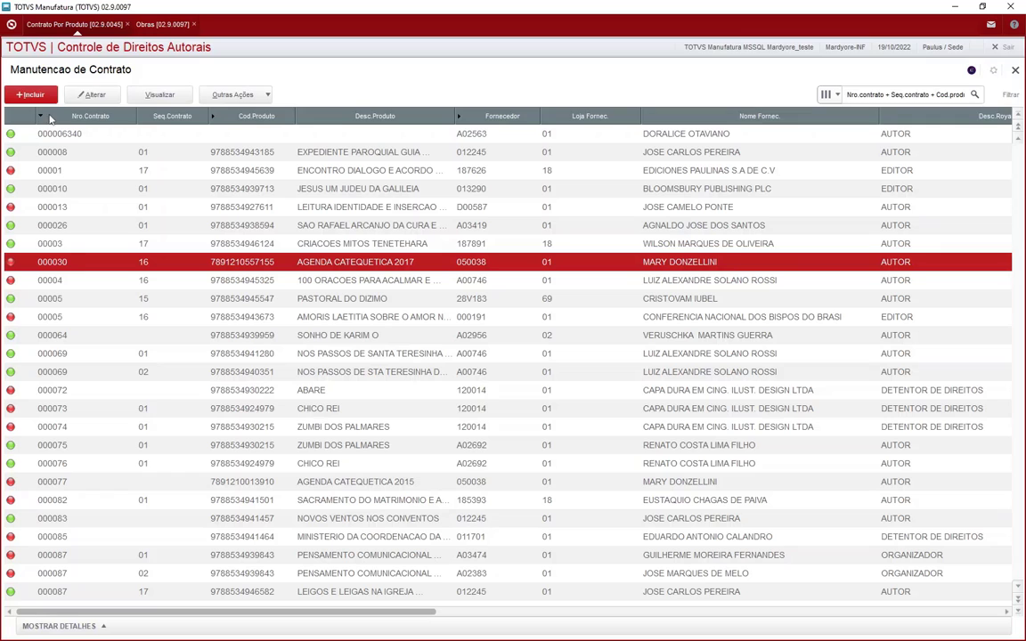
Open the Contratos routine of Controle Editorial and dismiss the notice about contracts nearing expiry.
click(11, 25)
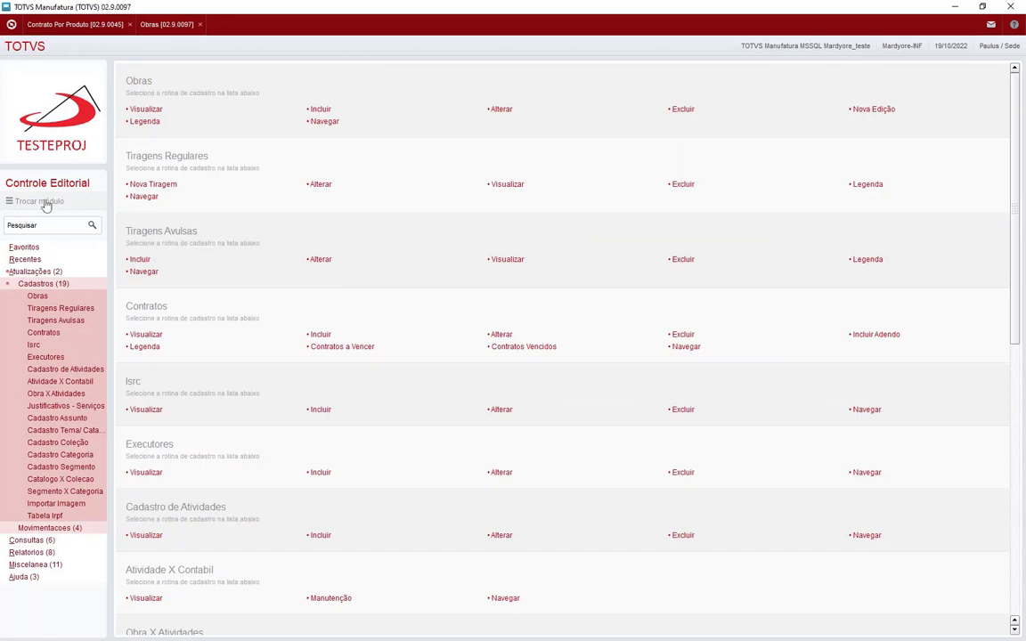
click(45, 333)
click(576, 428)
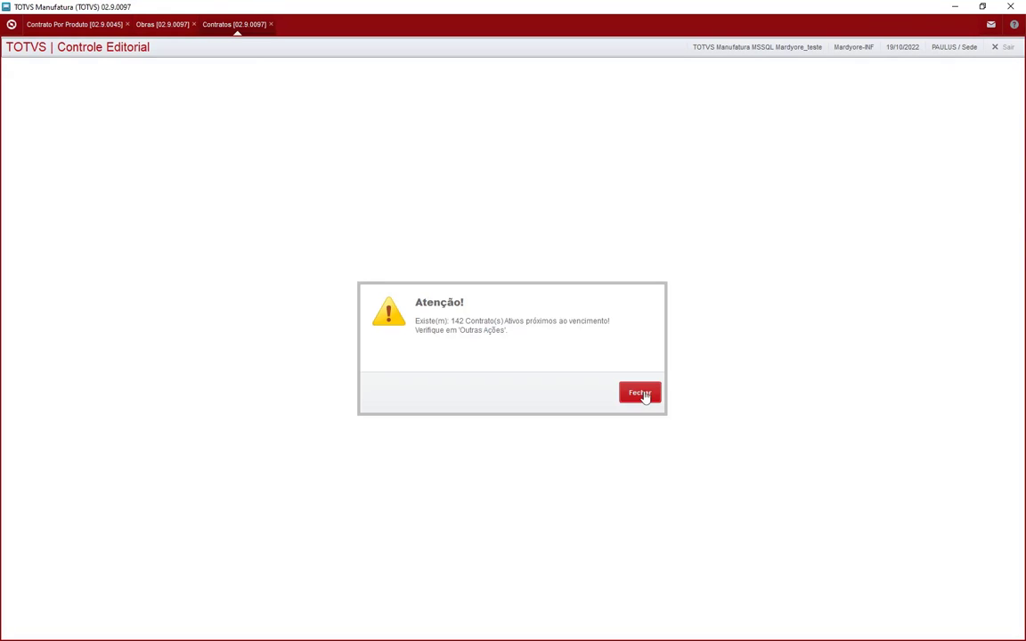
click(641, 396)
click(639, 394)
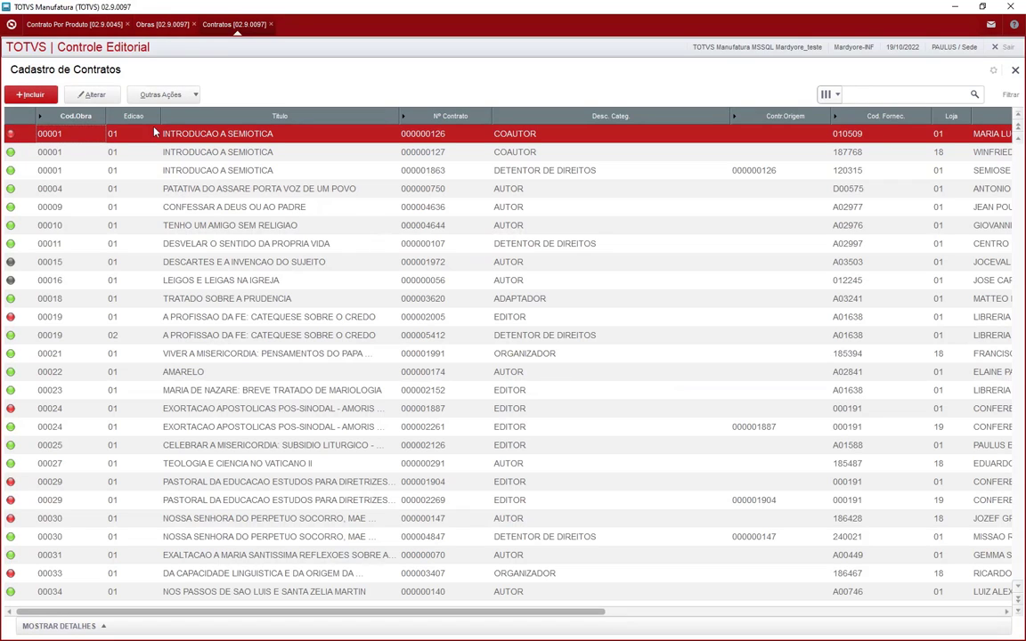
Search the Cadastro de Contratos by Cod.Obra for work 06573.
click(153, 29)
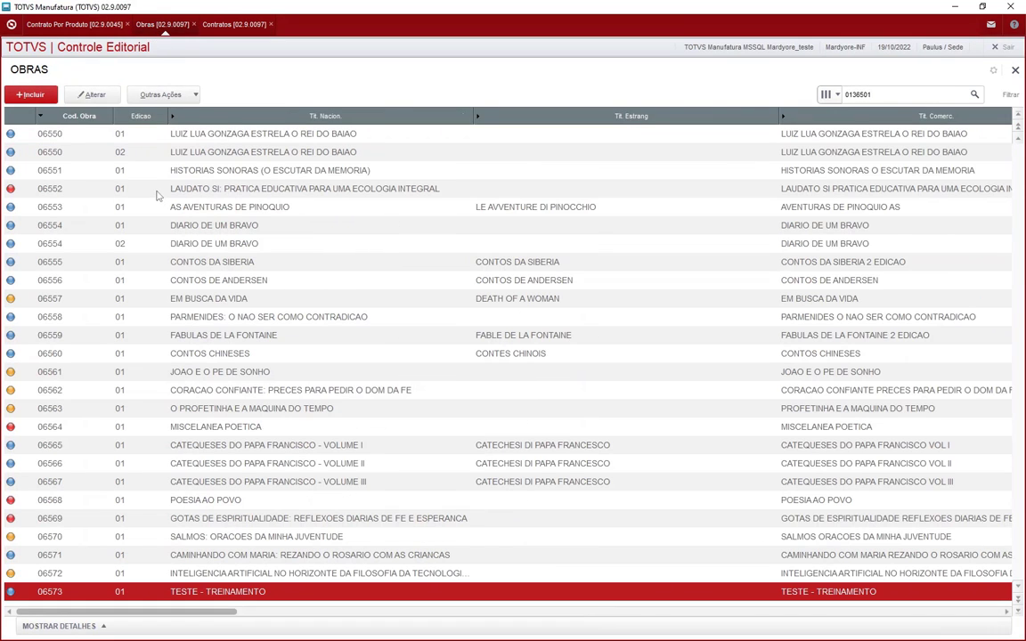
click(231, 26)
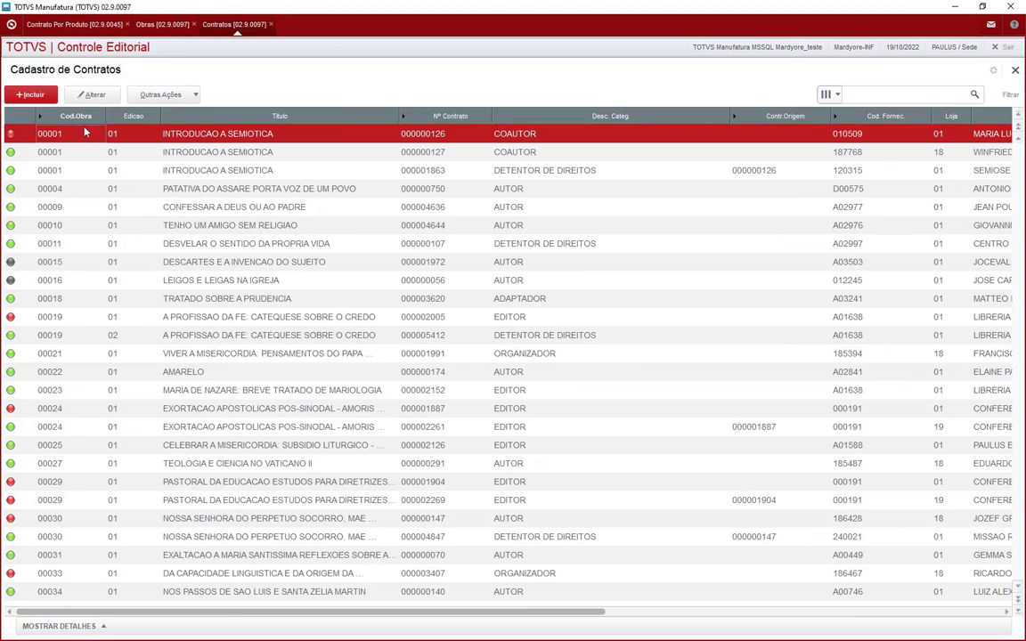
click(877, 93)
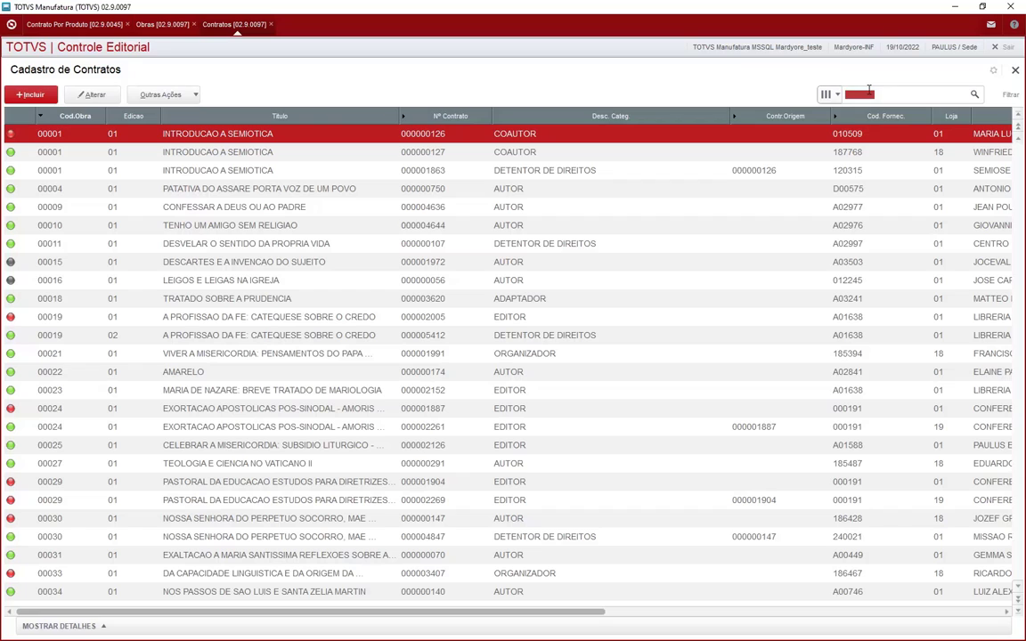
text(06573)
click(975, 95)
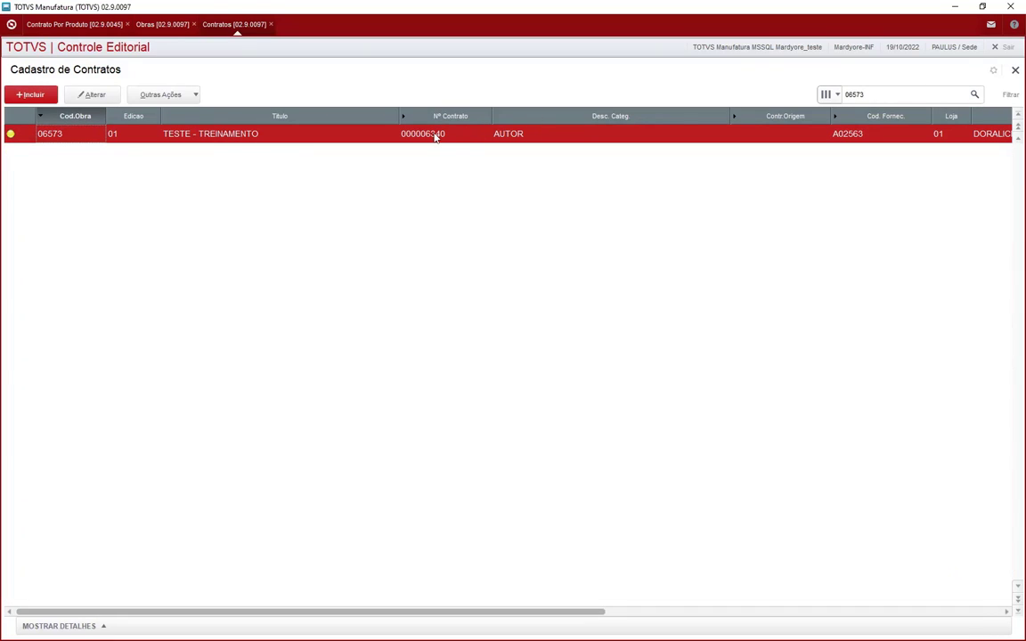
Open the contract of work 06573 for editing and review its Vigencia Ini and Vigencia Fim dates, licensing fields and observations.
click(89, 96)
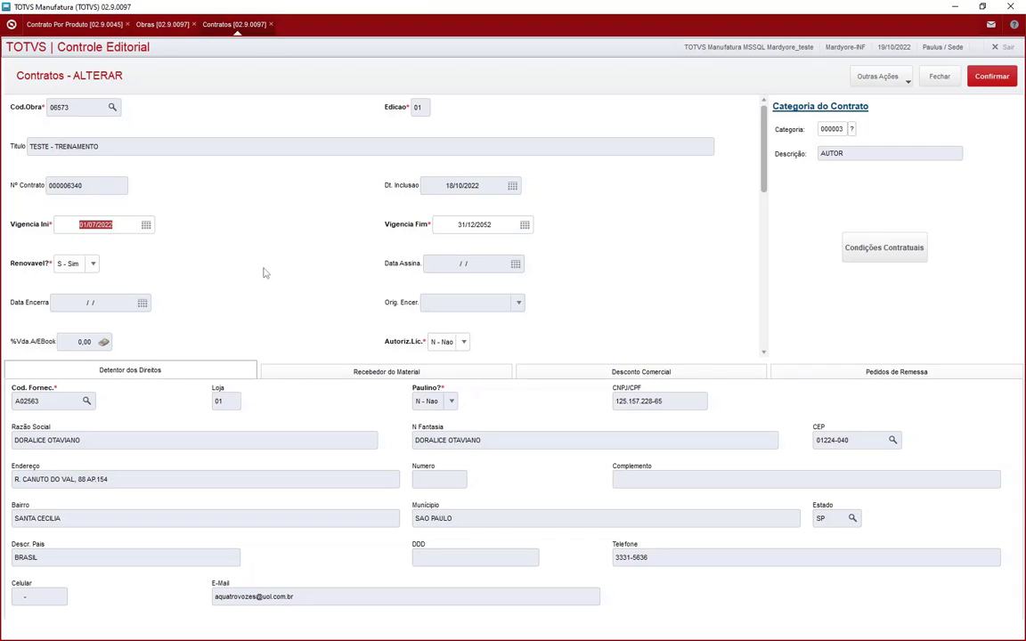
click(461, 229)
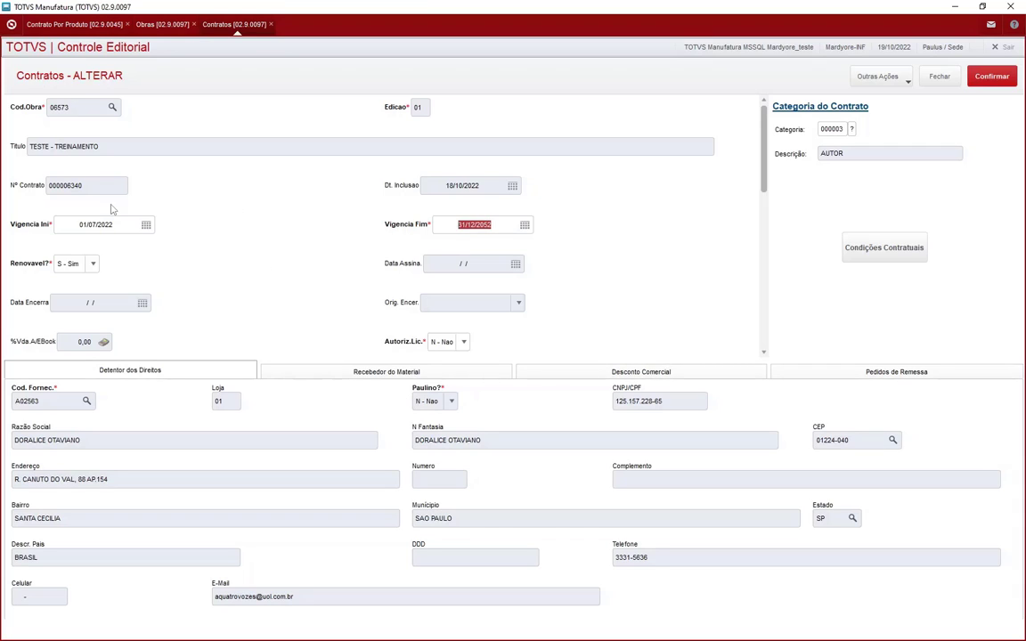
click(80, 221)
click(475, 226)
scroll(328, 270, down, 2)
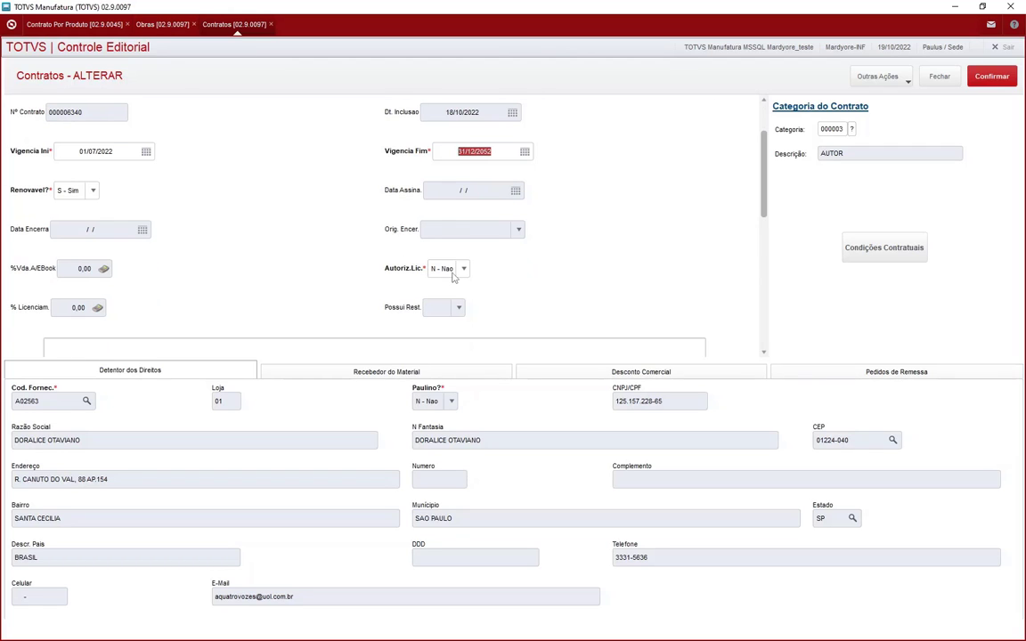
scroll(332, 253, down, 7)
scroll(332, 254, down, 3)
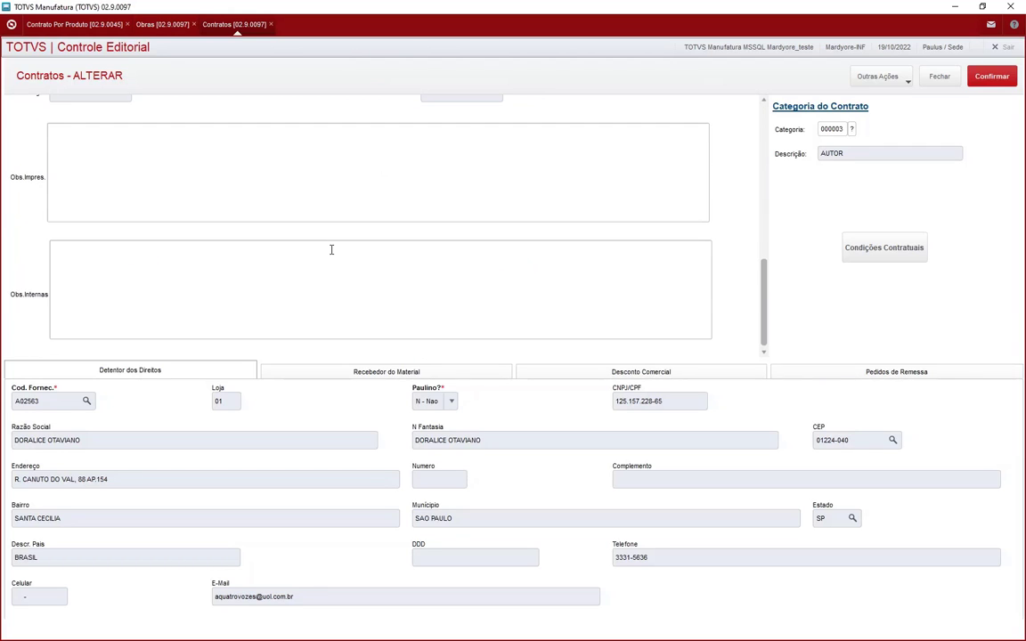
scroll(332, 250, up, 12)
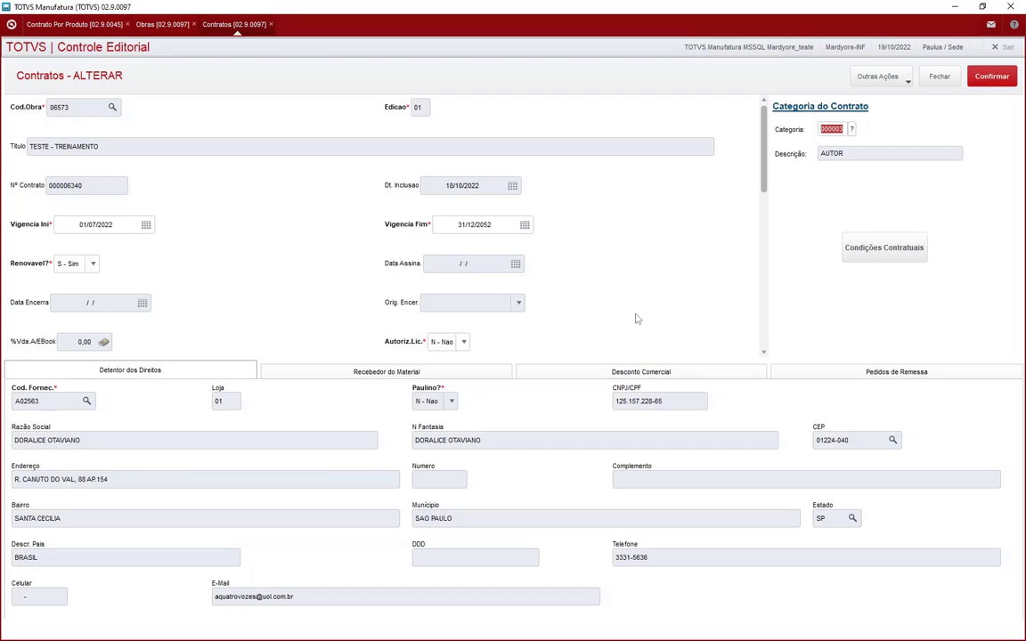
Examine the contract's % Sobre Vendas terms in Condições Contratuais, comparing with the contracts per product, and close the dialog without saving.
click(886, 252)
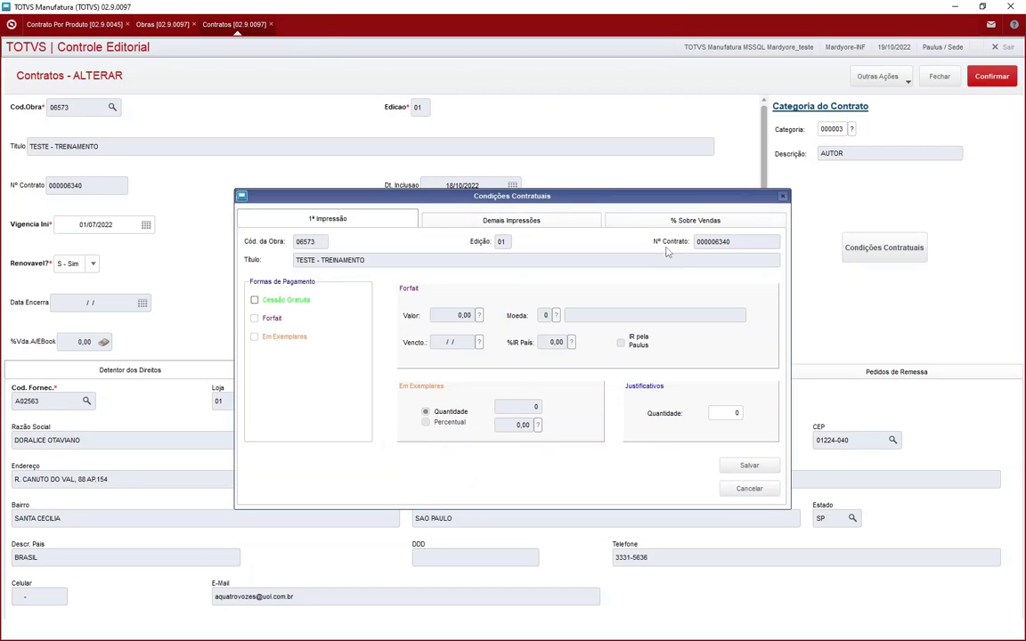
click(624, 220)
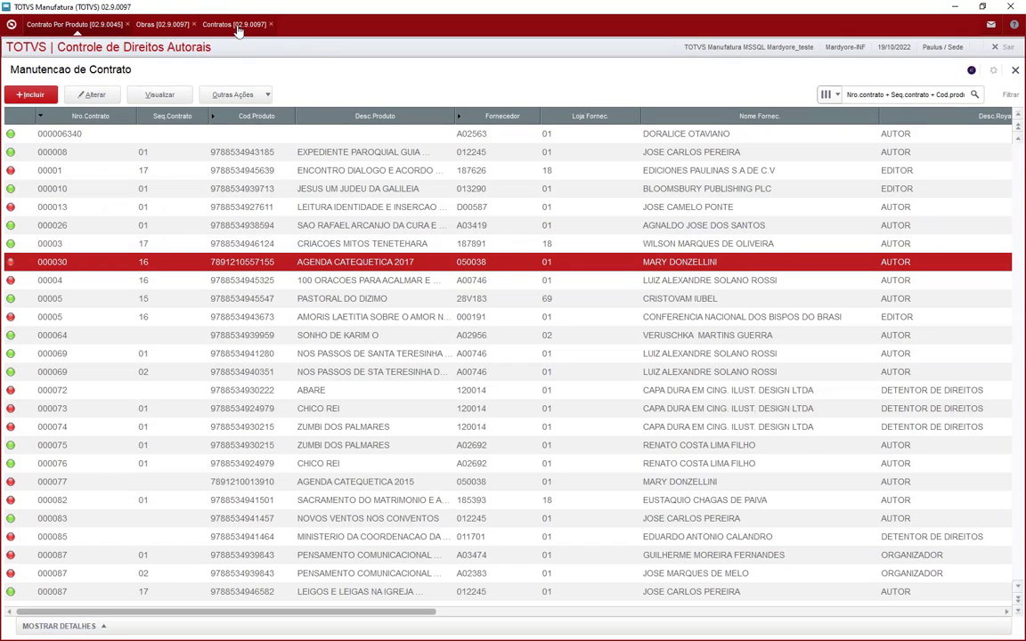
click(214, 25)
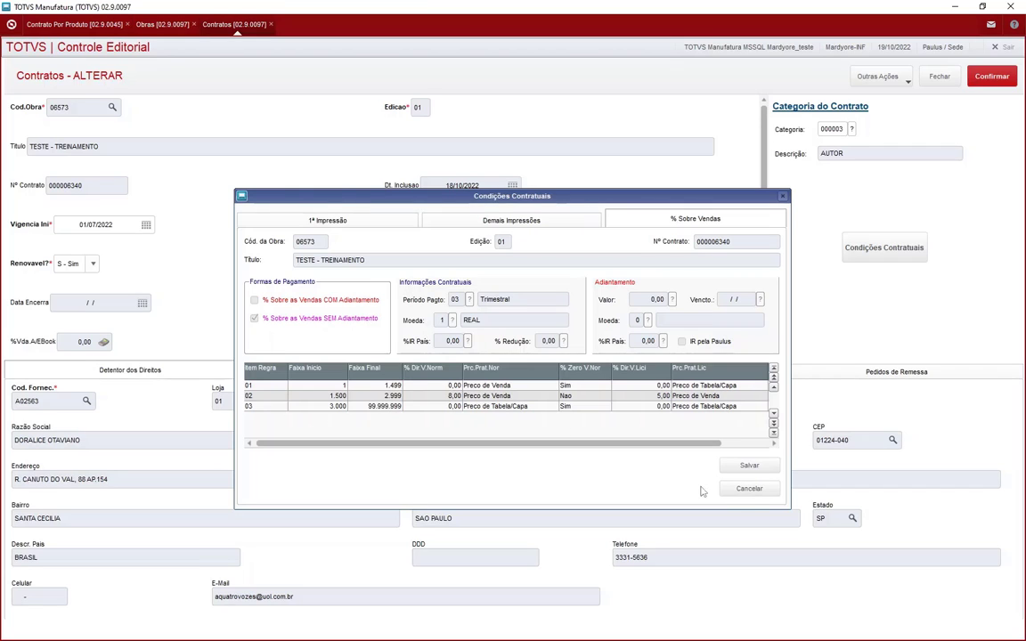
click(750, 489)
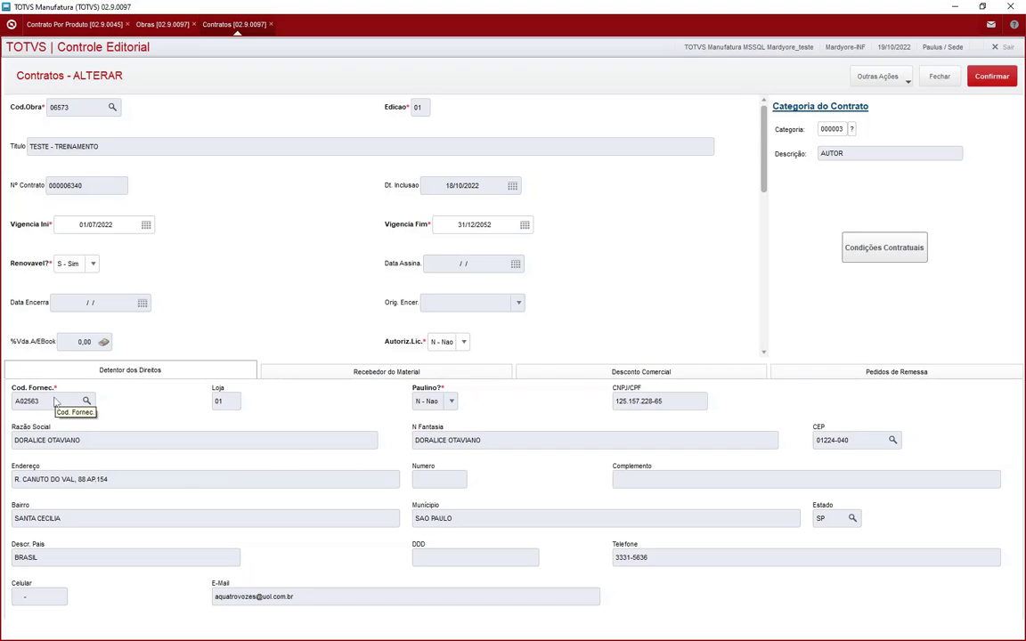
Close the contract form without saving and try to delete the contract of work 06573 in Cadastro de Contratos.
click(943, 78)
click(672, 392)
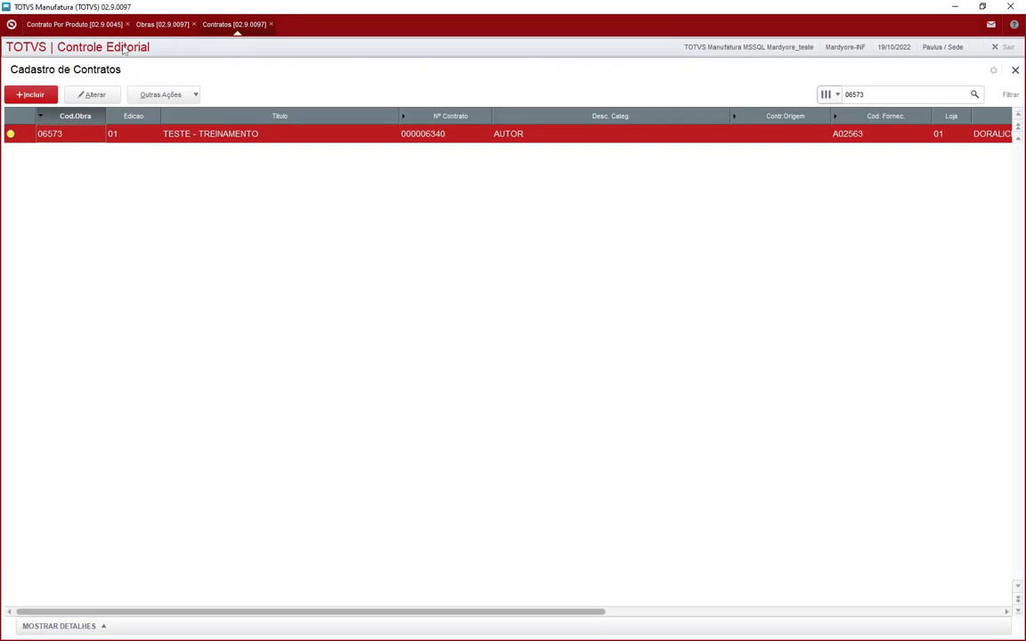
click(161, 95)
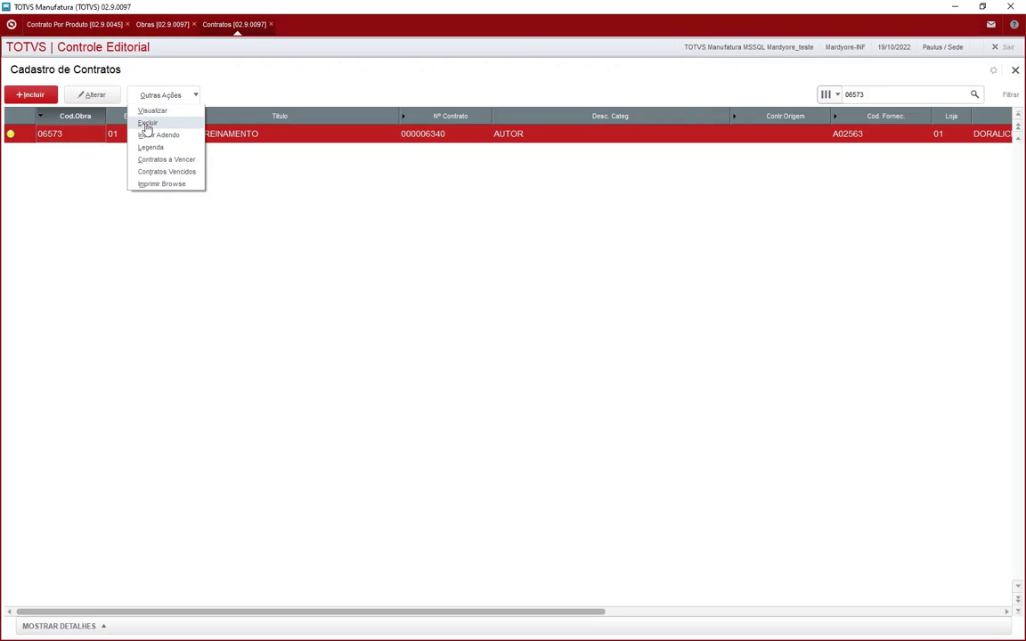
click(145, 123)
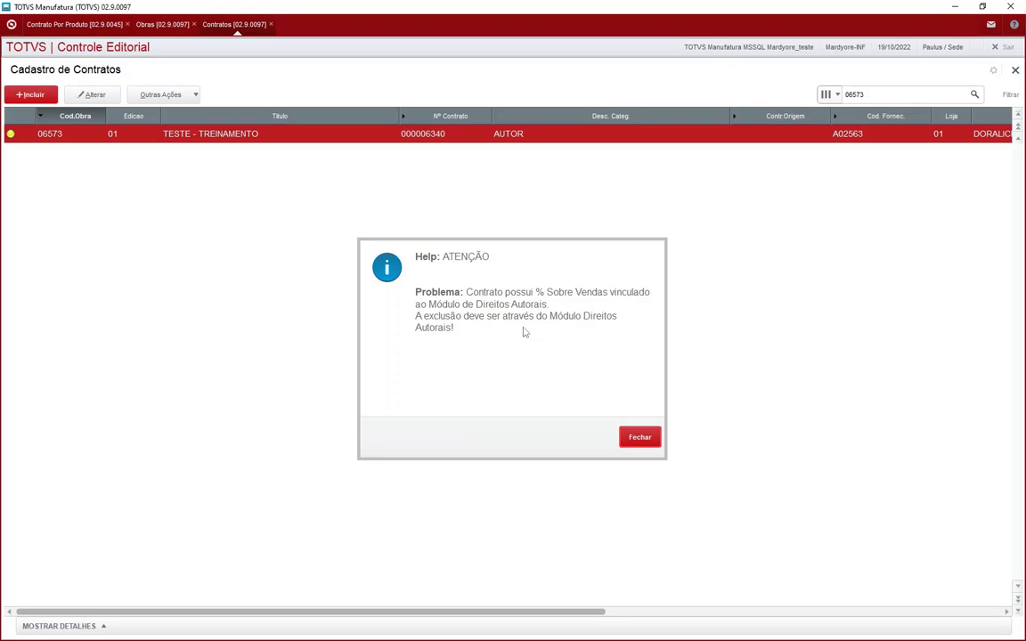
click(638, 437)
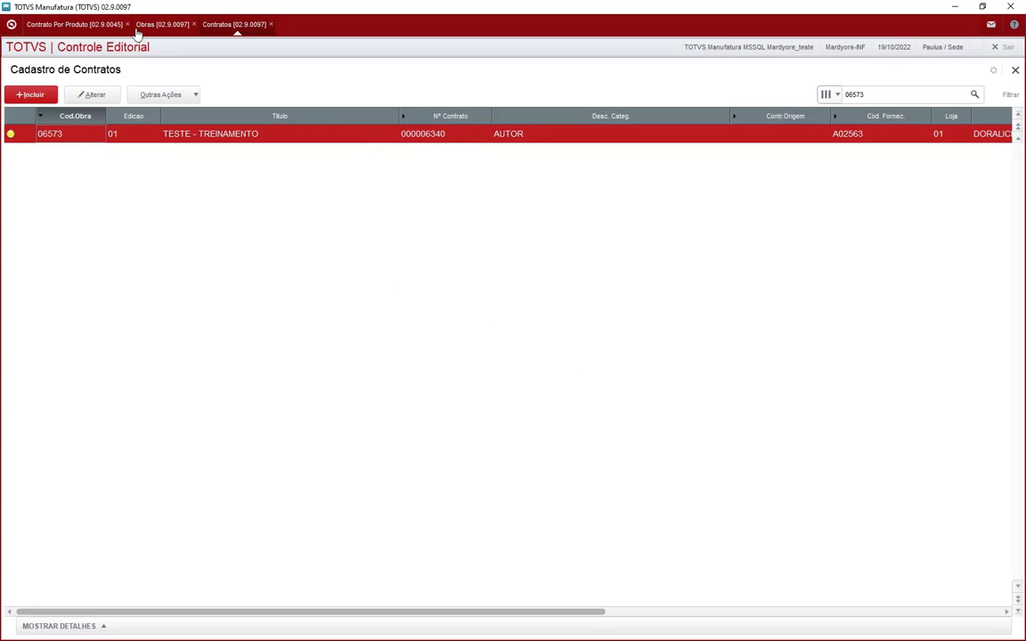
Switch to Contrato Por Produto in Controle de Direitos Autorais and search by contract number for 000006340.
click(80, 24)
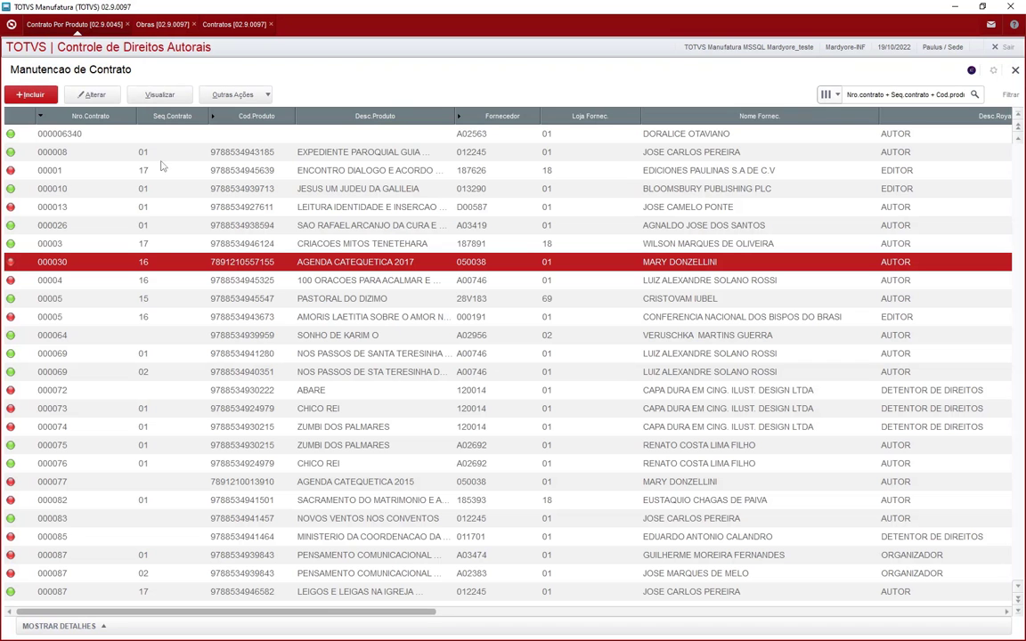
click(860, 95)
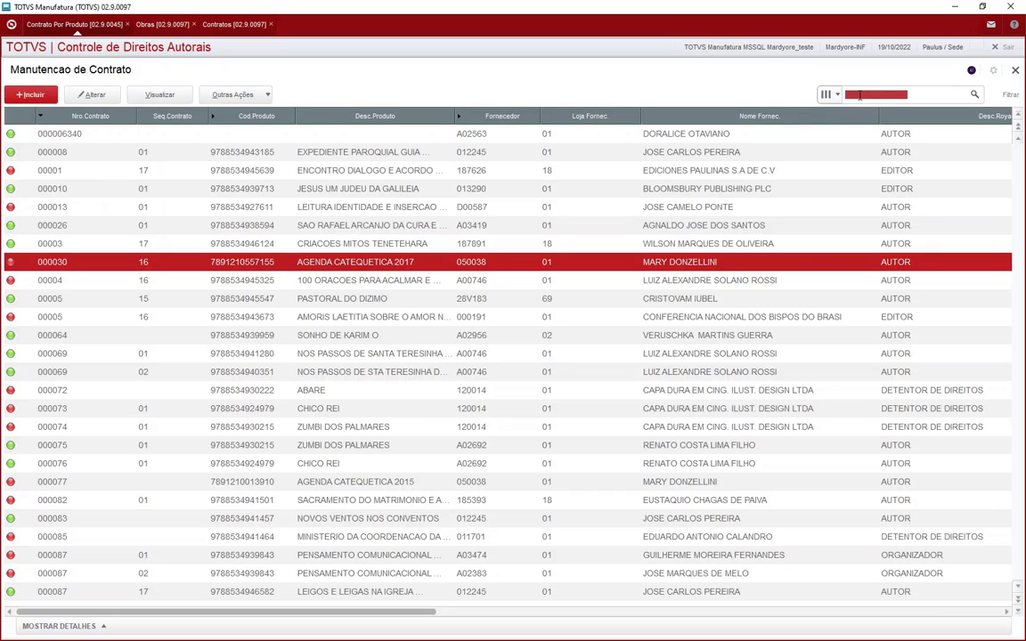
text(0000063)
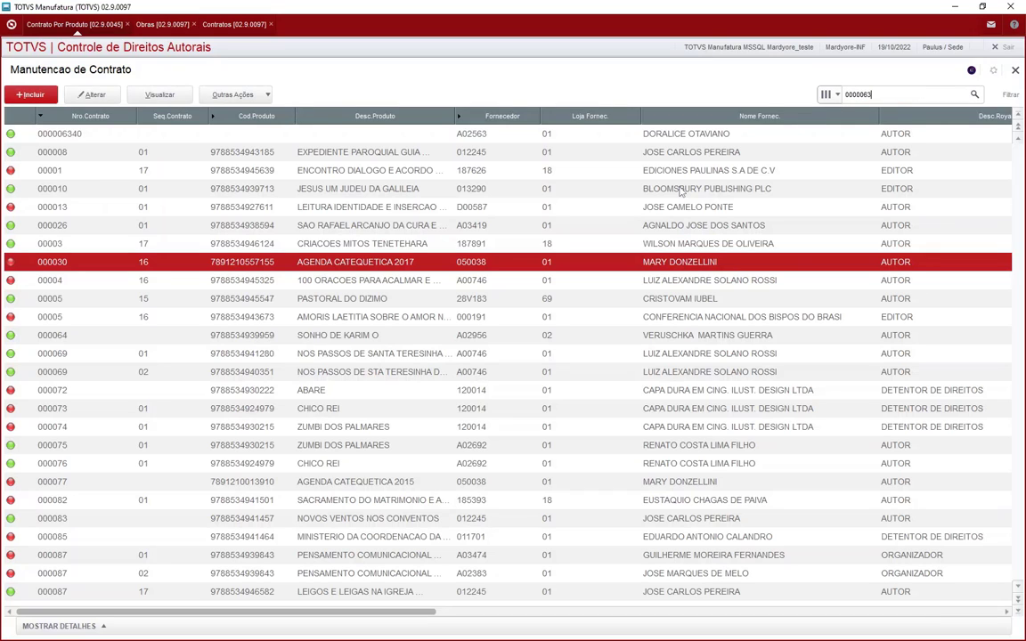
text(40)
click(974, 94)
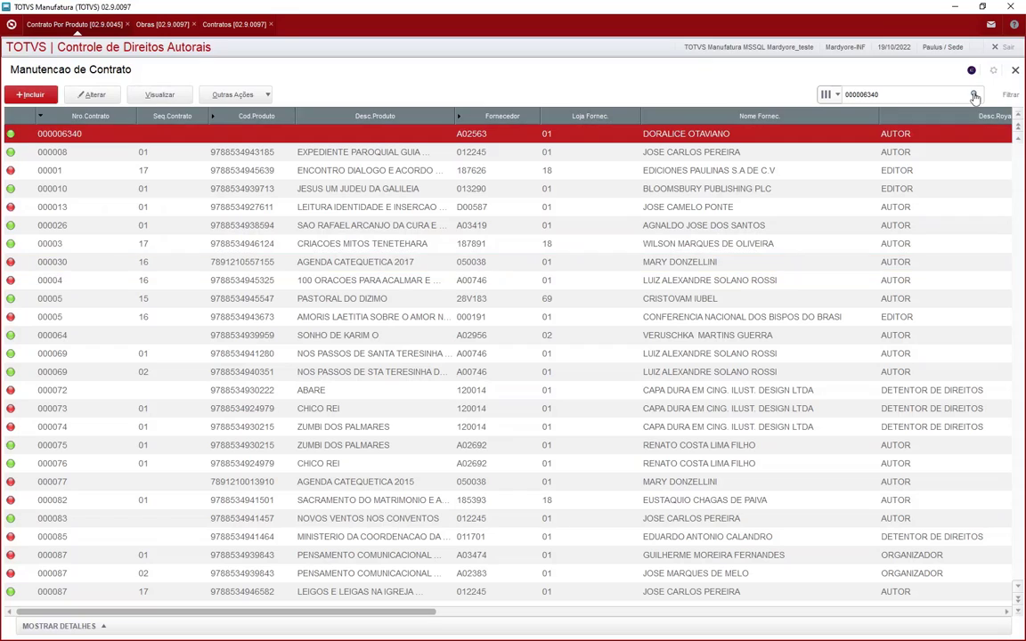
Delete contract 000006340 in Manutencao de Contrato, confirm the deletion and look through the remaining contracts.
click(228, 96)
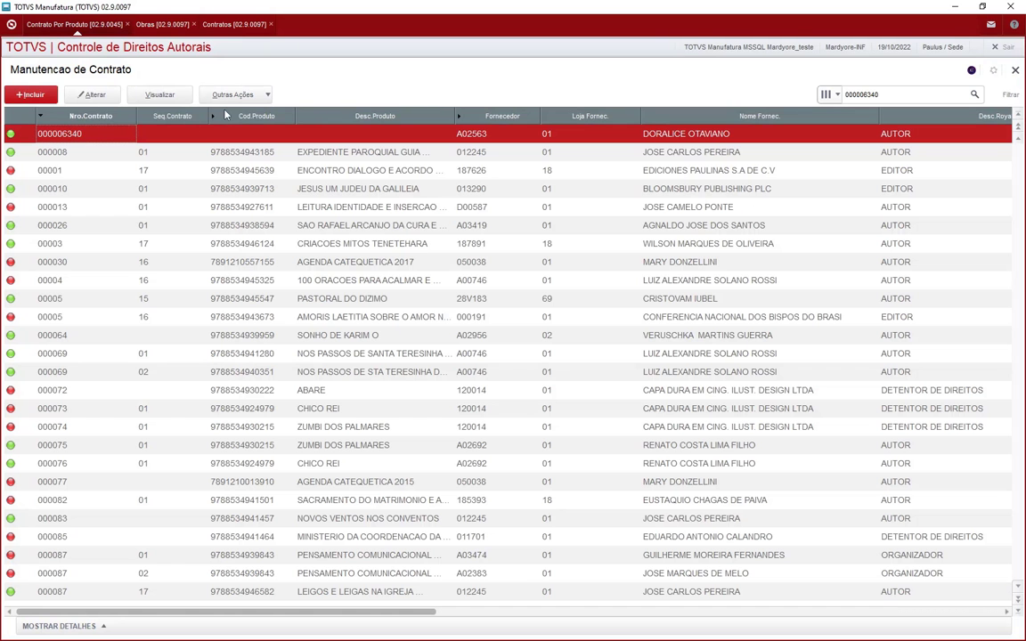
click(232, 94)
click(214, 120)
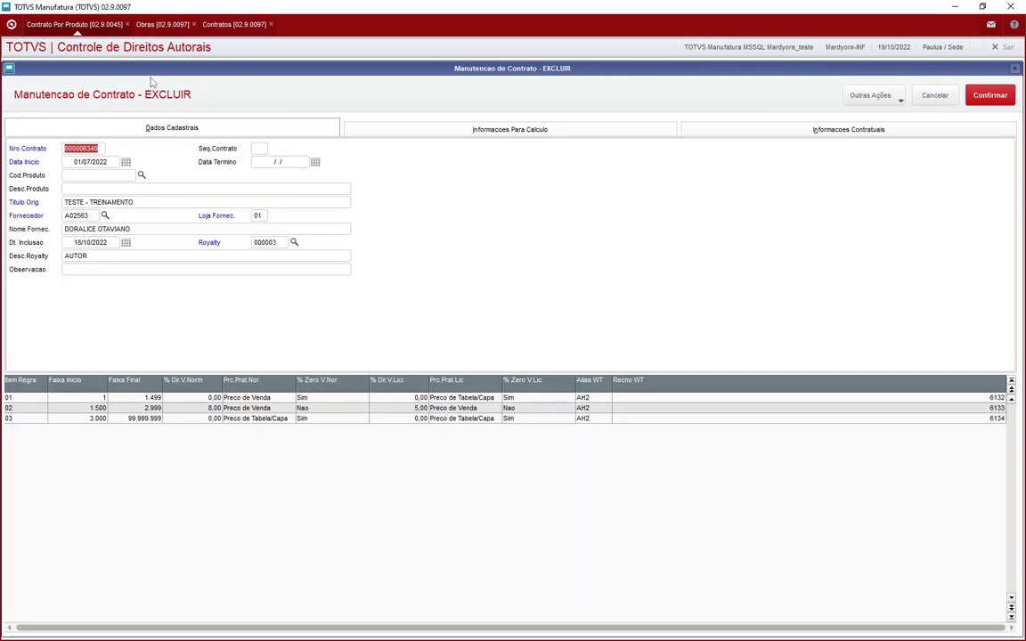
click(990, 94)
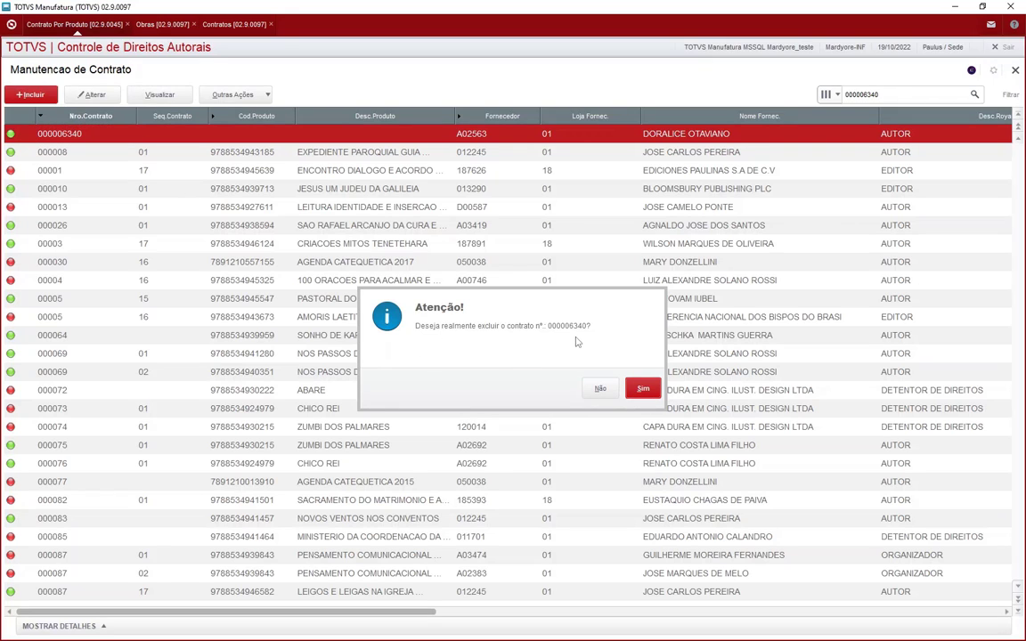
click(643, 390)
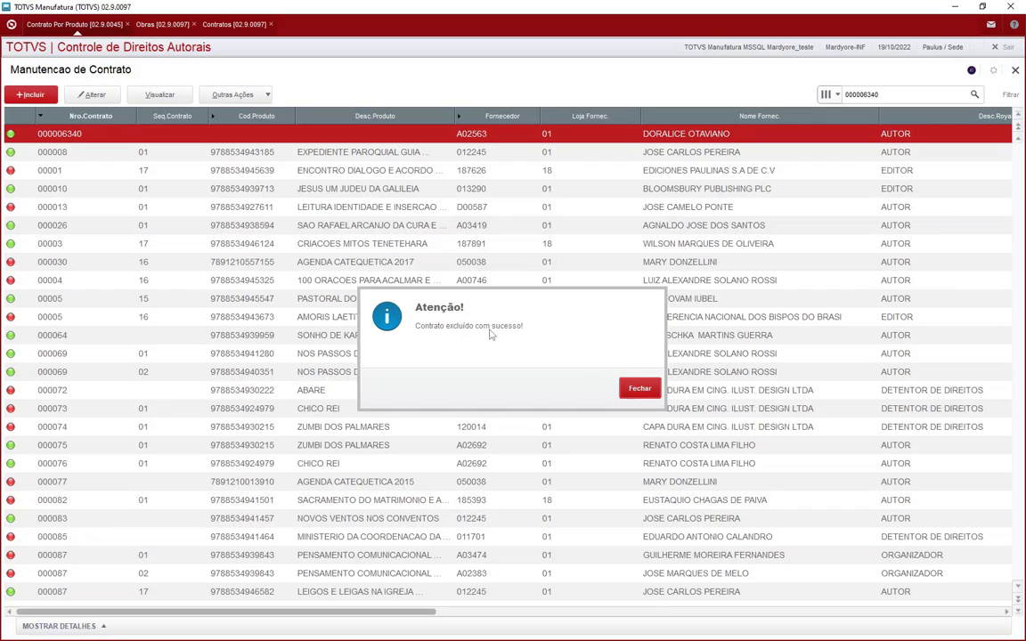
click(637, 390)
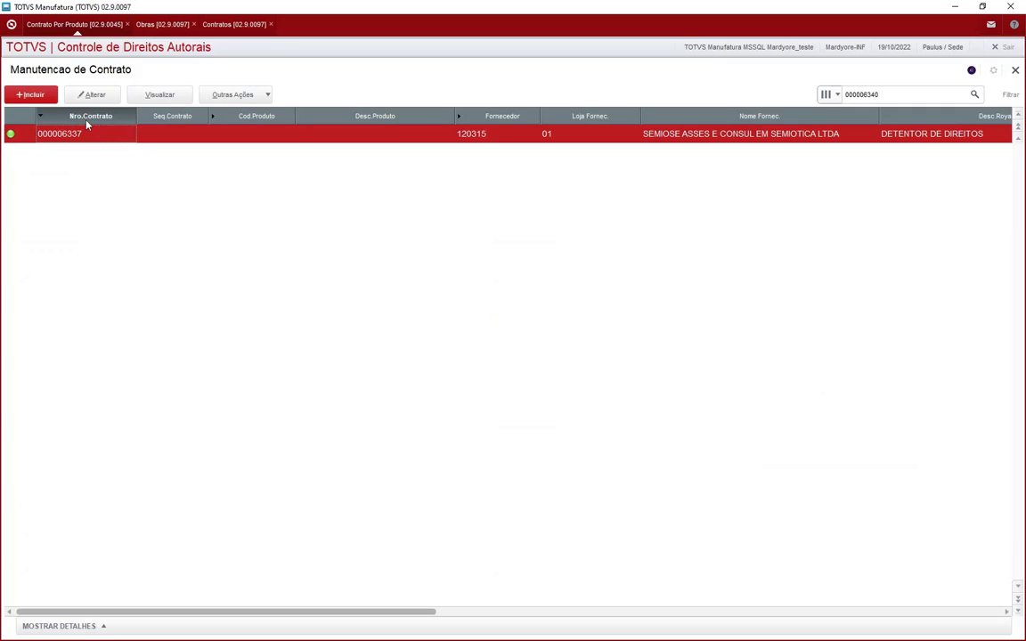
key(Down)
key(Down)
key(Down)
key(Down)
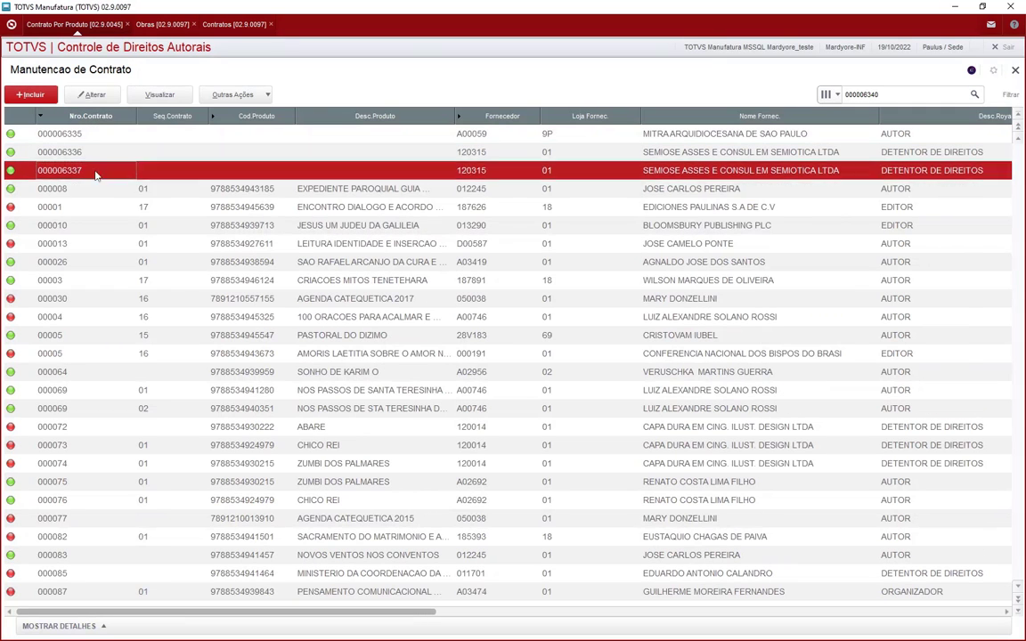
Return to Cadastro de Contratos in Controle Editorial, view the legend and order the list by Nº Contrato to check for contract 000006340.
click(230, 26)
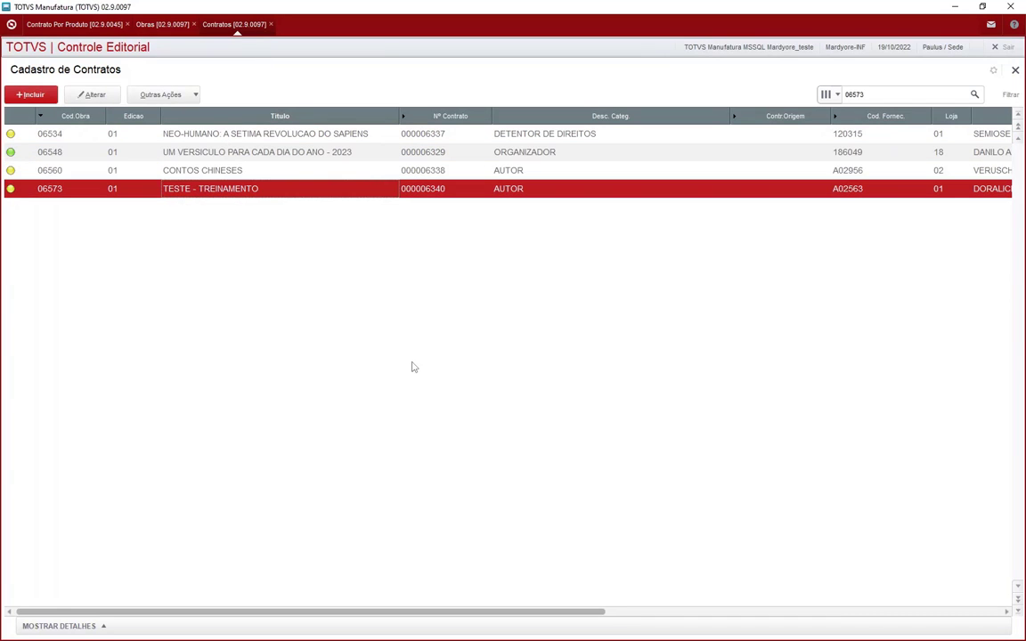
click(150, 95)
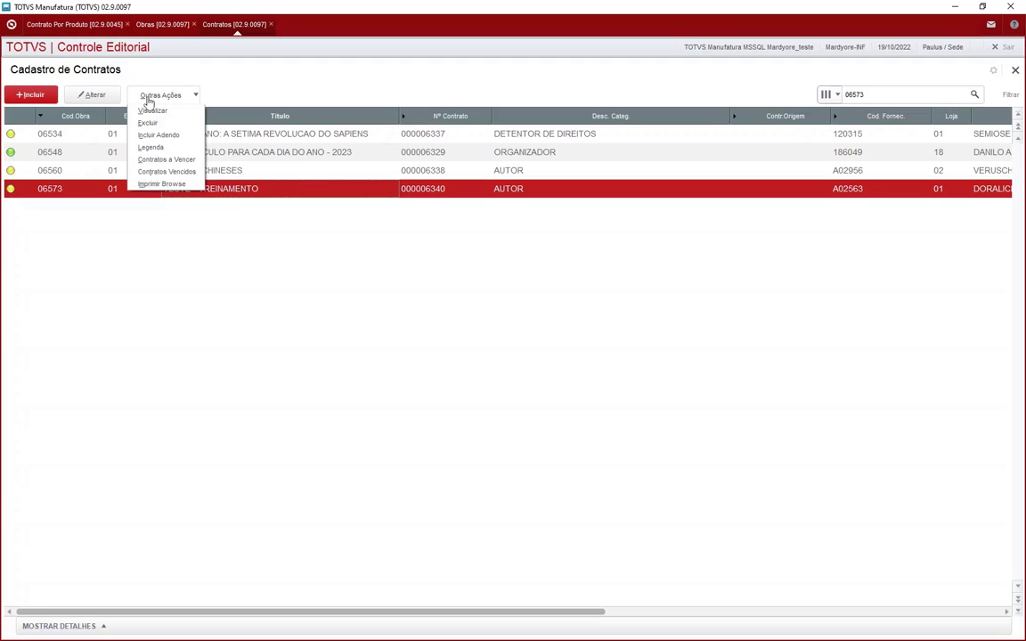
click(151, 147)
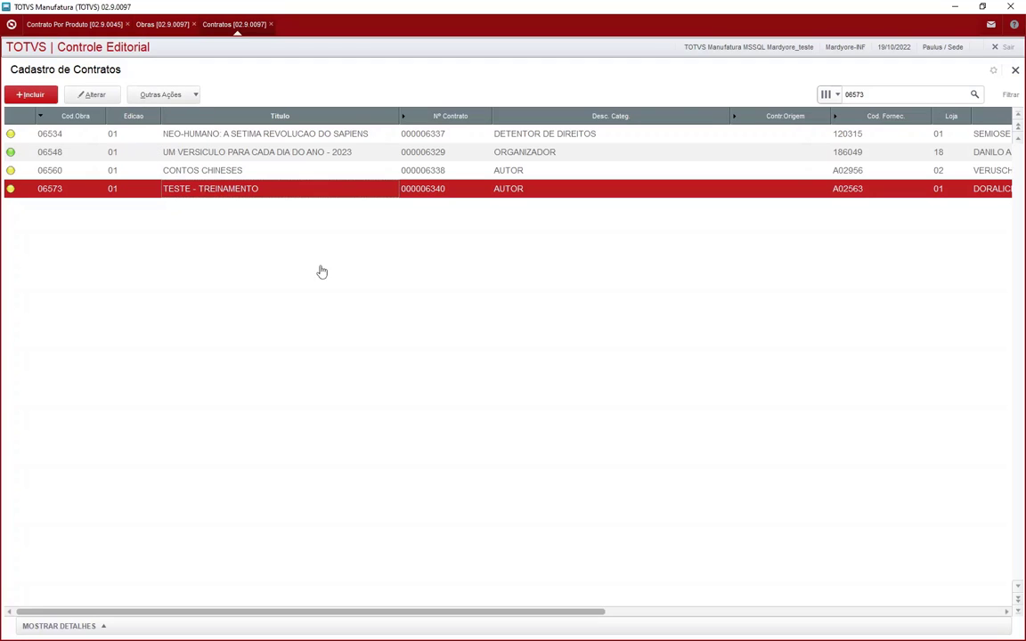
click(579, 403)
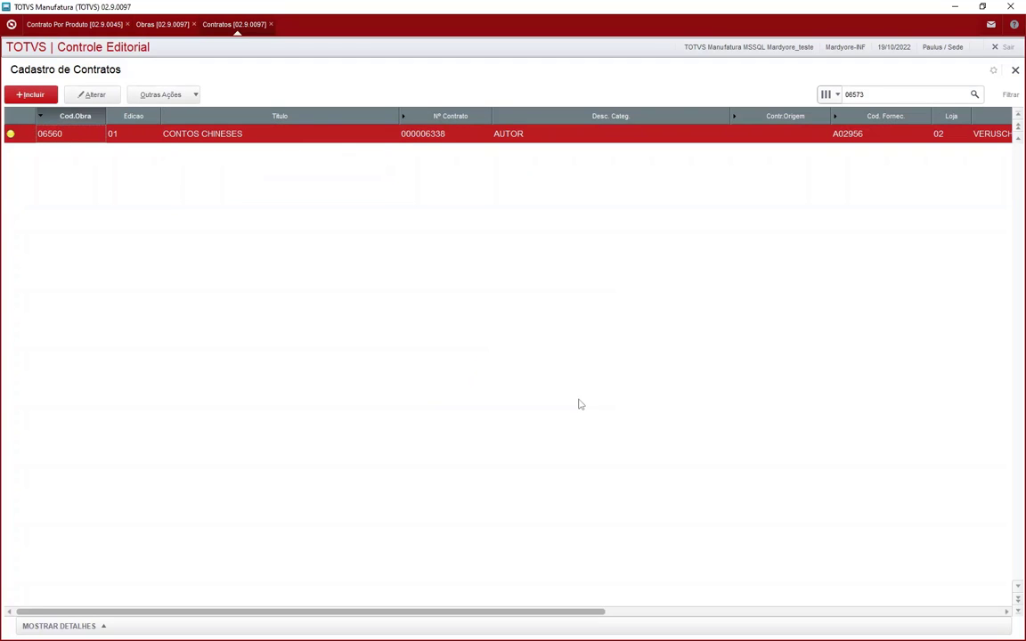
click(438, 117)
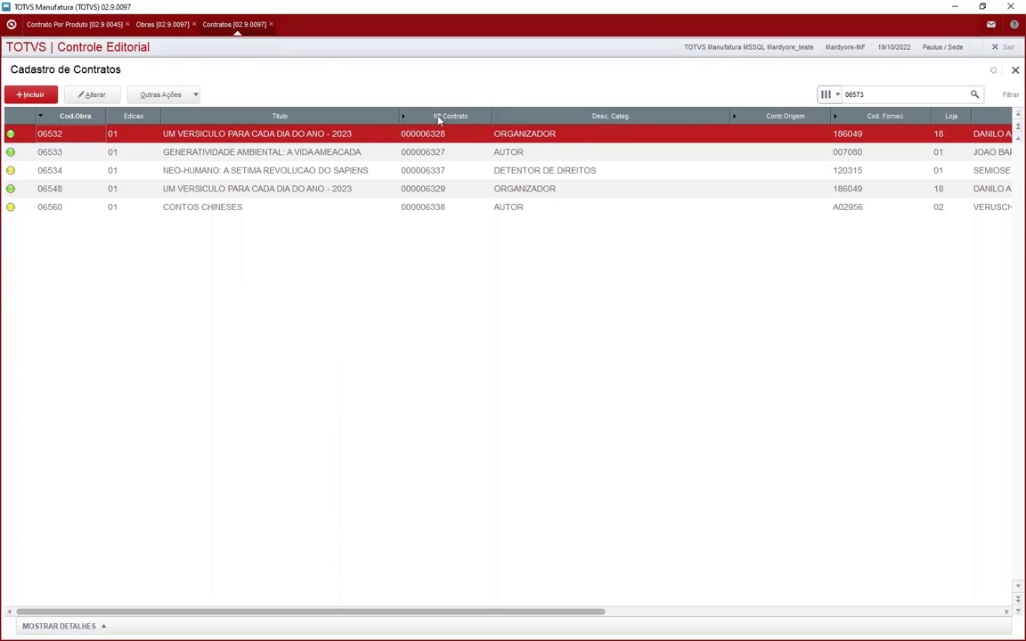
click(438, 318)
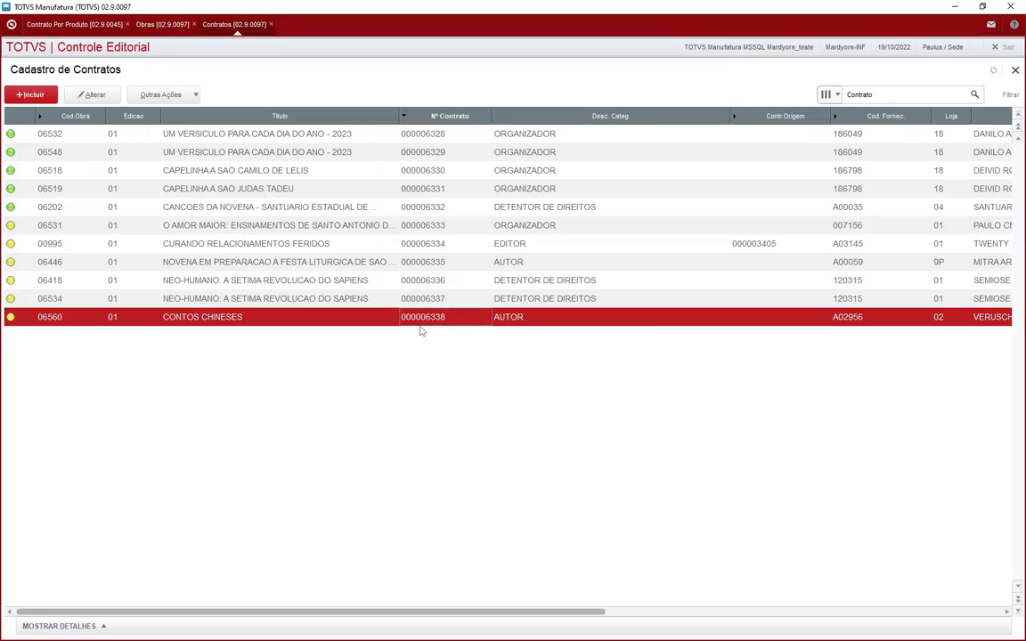
Close the Contrato Por Produto, Obras and Contratos routines and collapse the Cadastros and Atualizações groups.
click(164, 27)
click(94, 27)
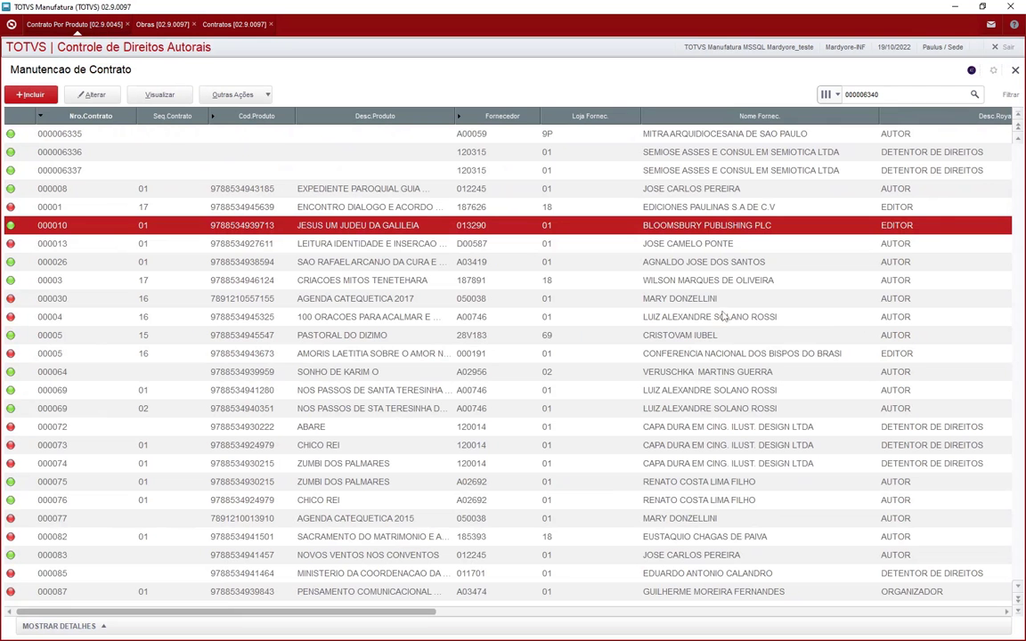
click(1015, 70)
click(498, 207)
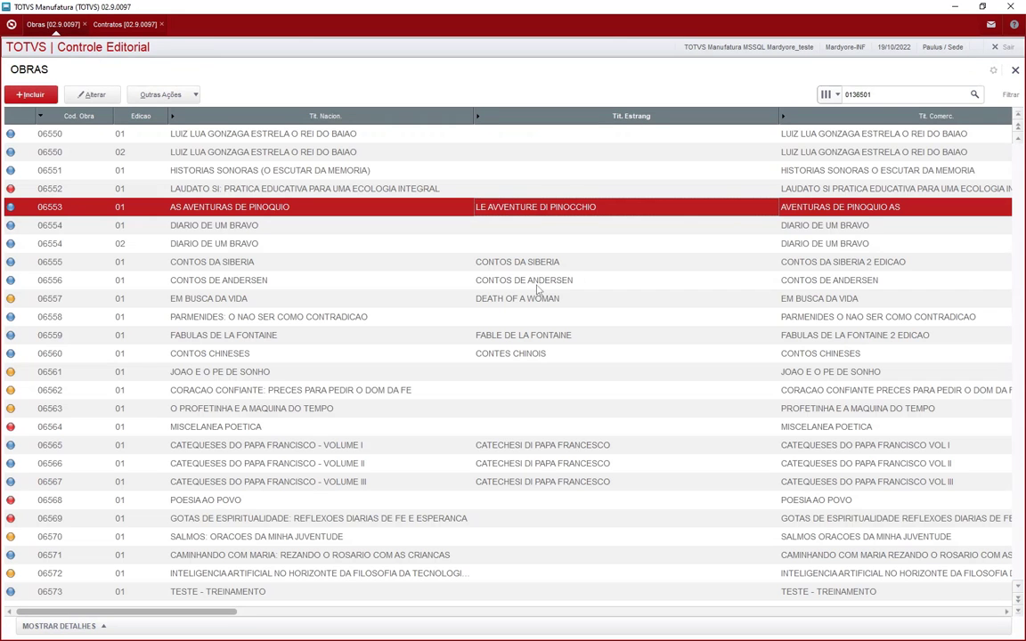
click(1015, 71)
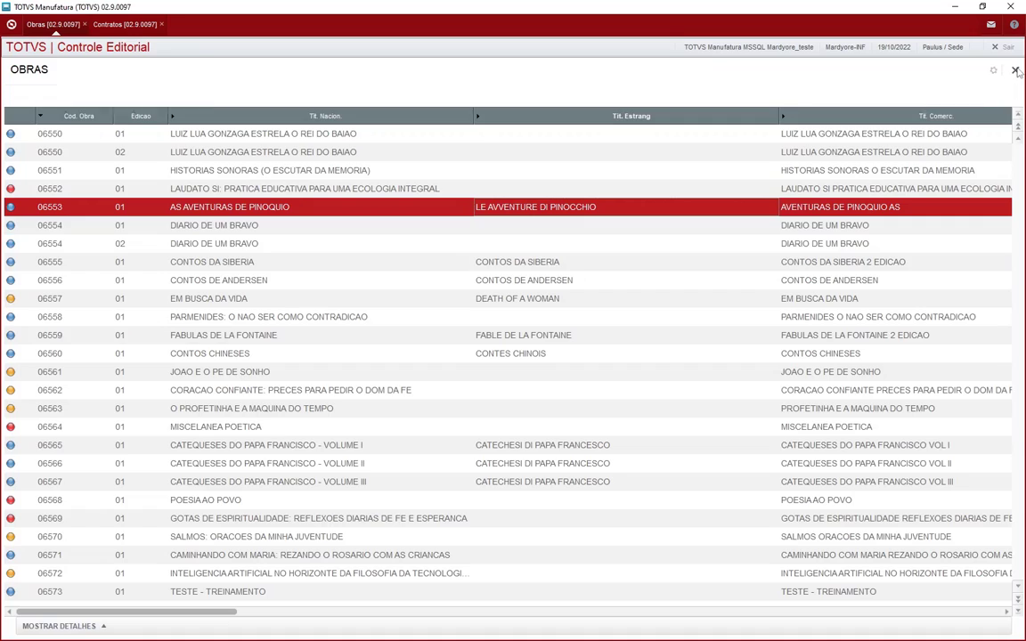
click(355, 191)
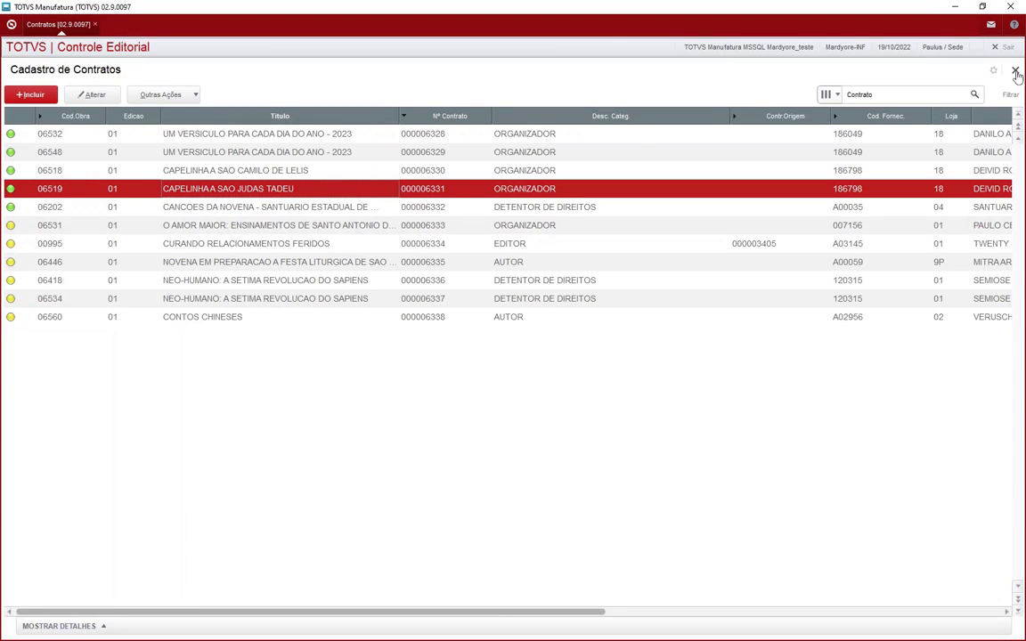
click(1015, 72)
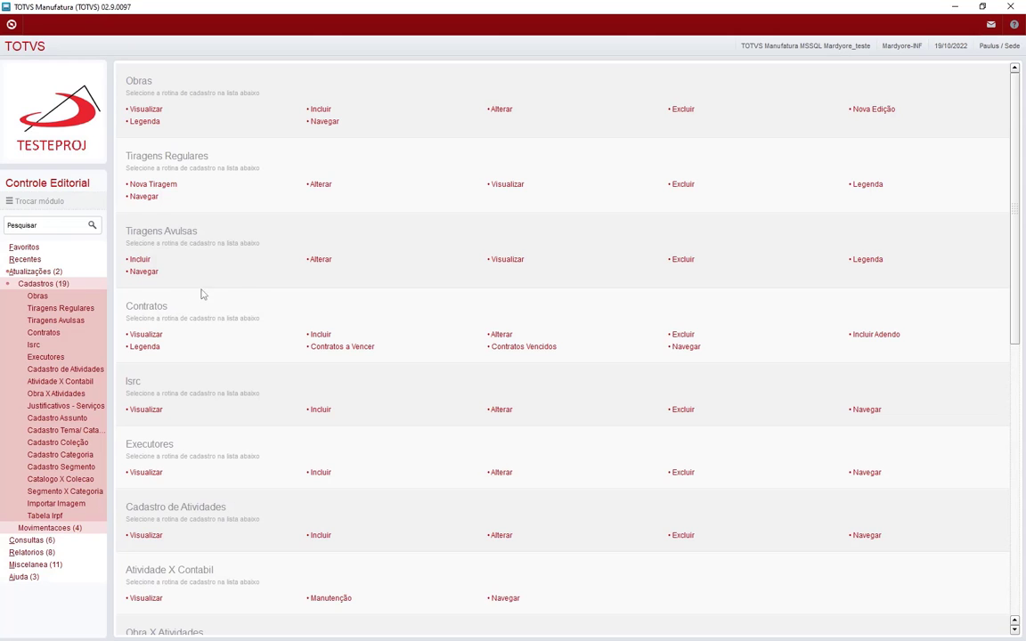
click(52, 284)
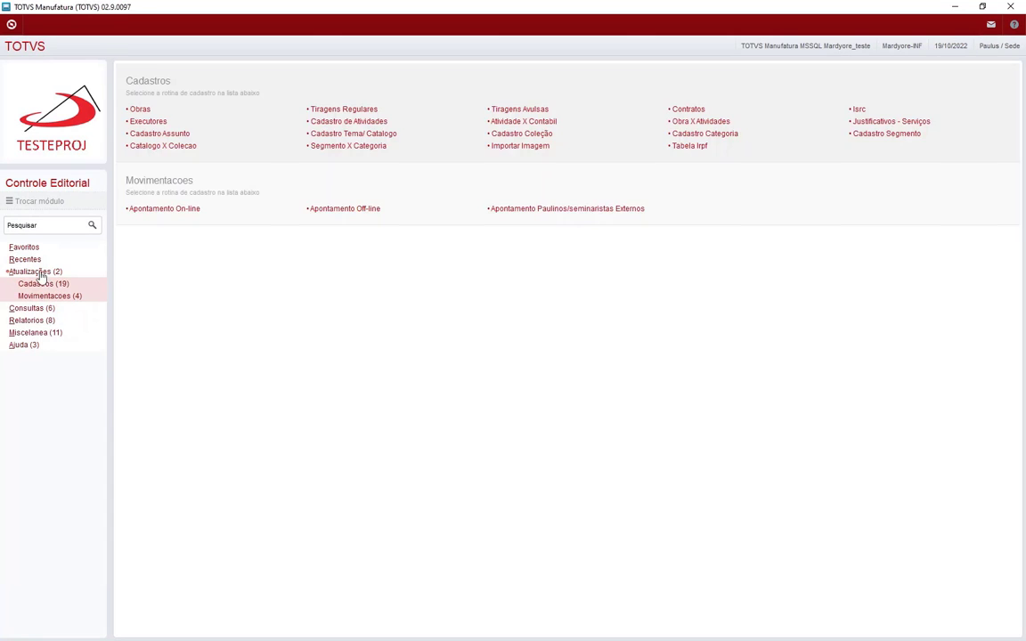
click(39, 272)
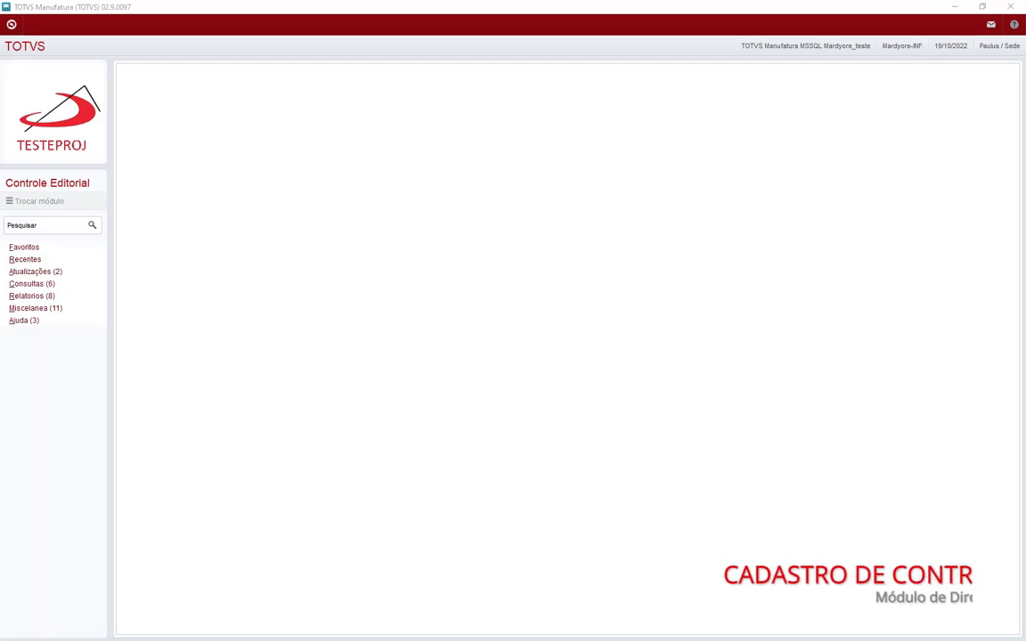